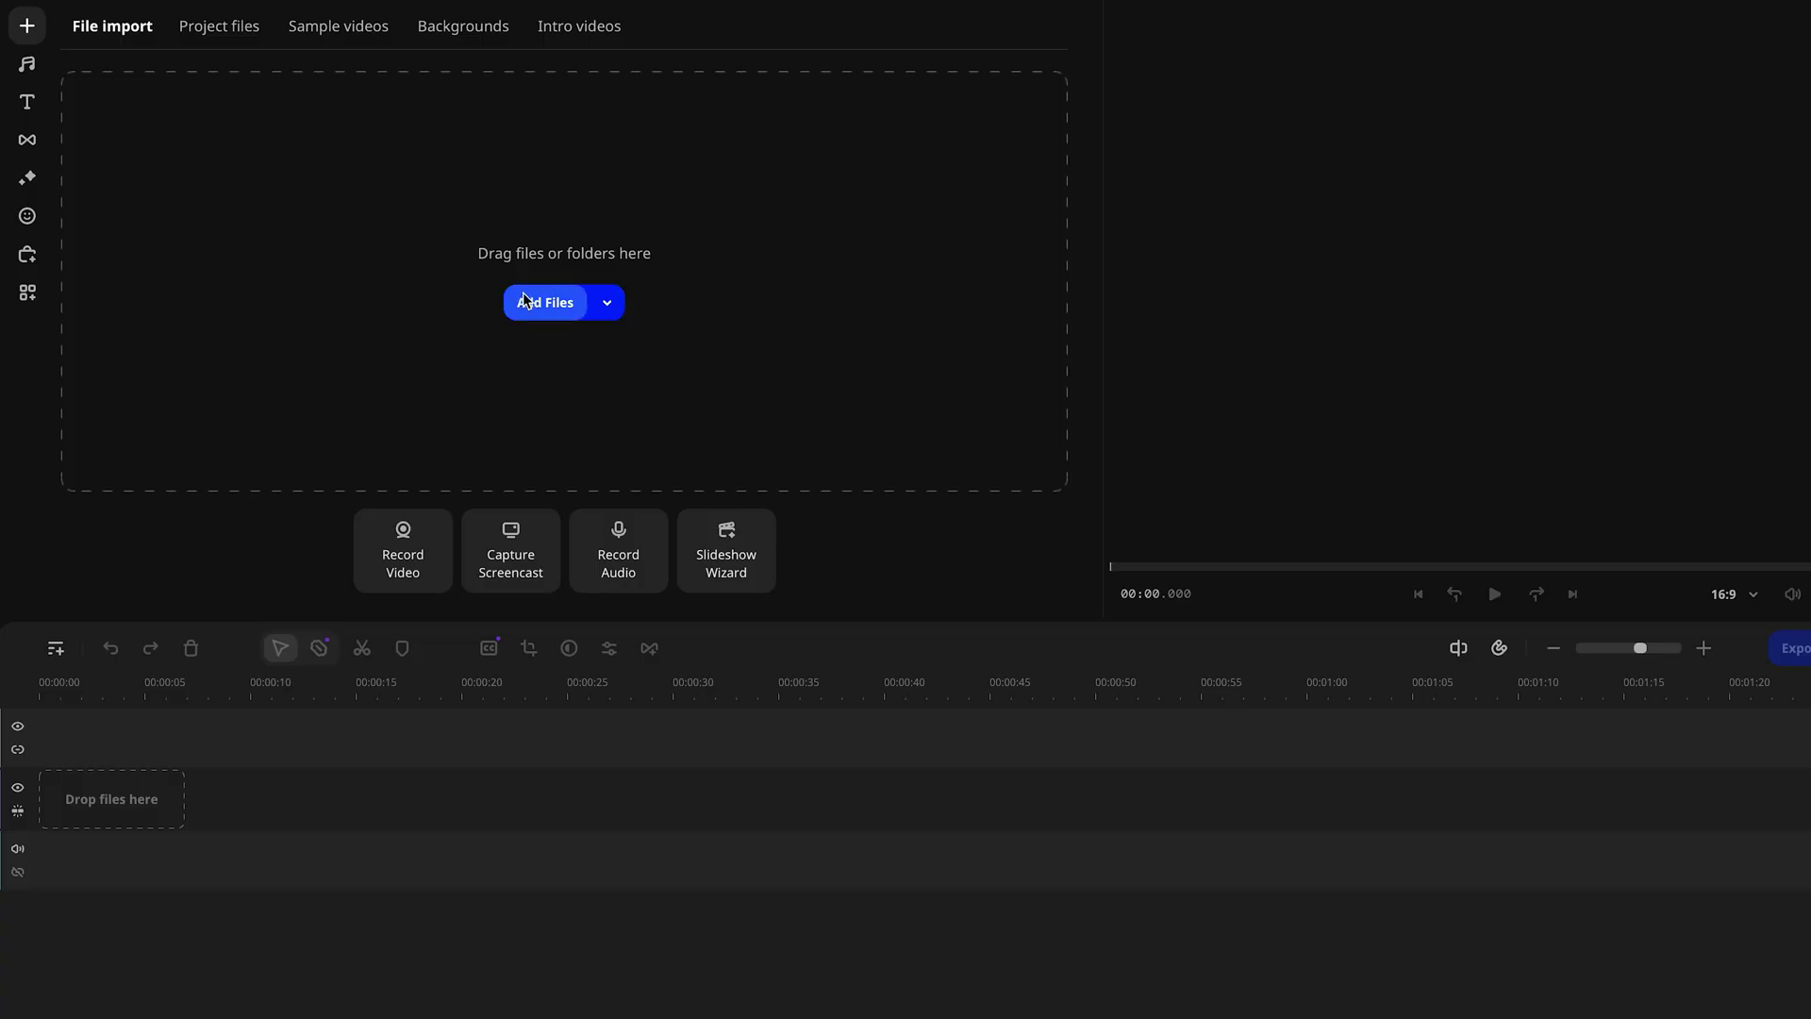
# Import the whole THE PROJECT folder from movavi using Add folder
pyautogui.click(619, 305)
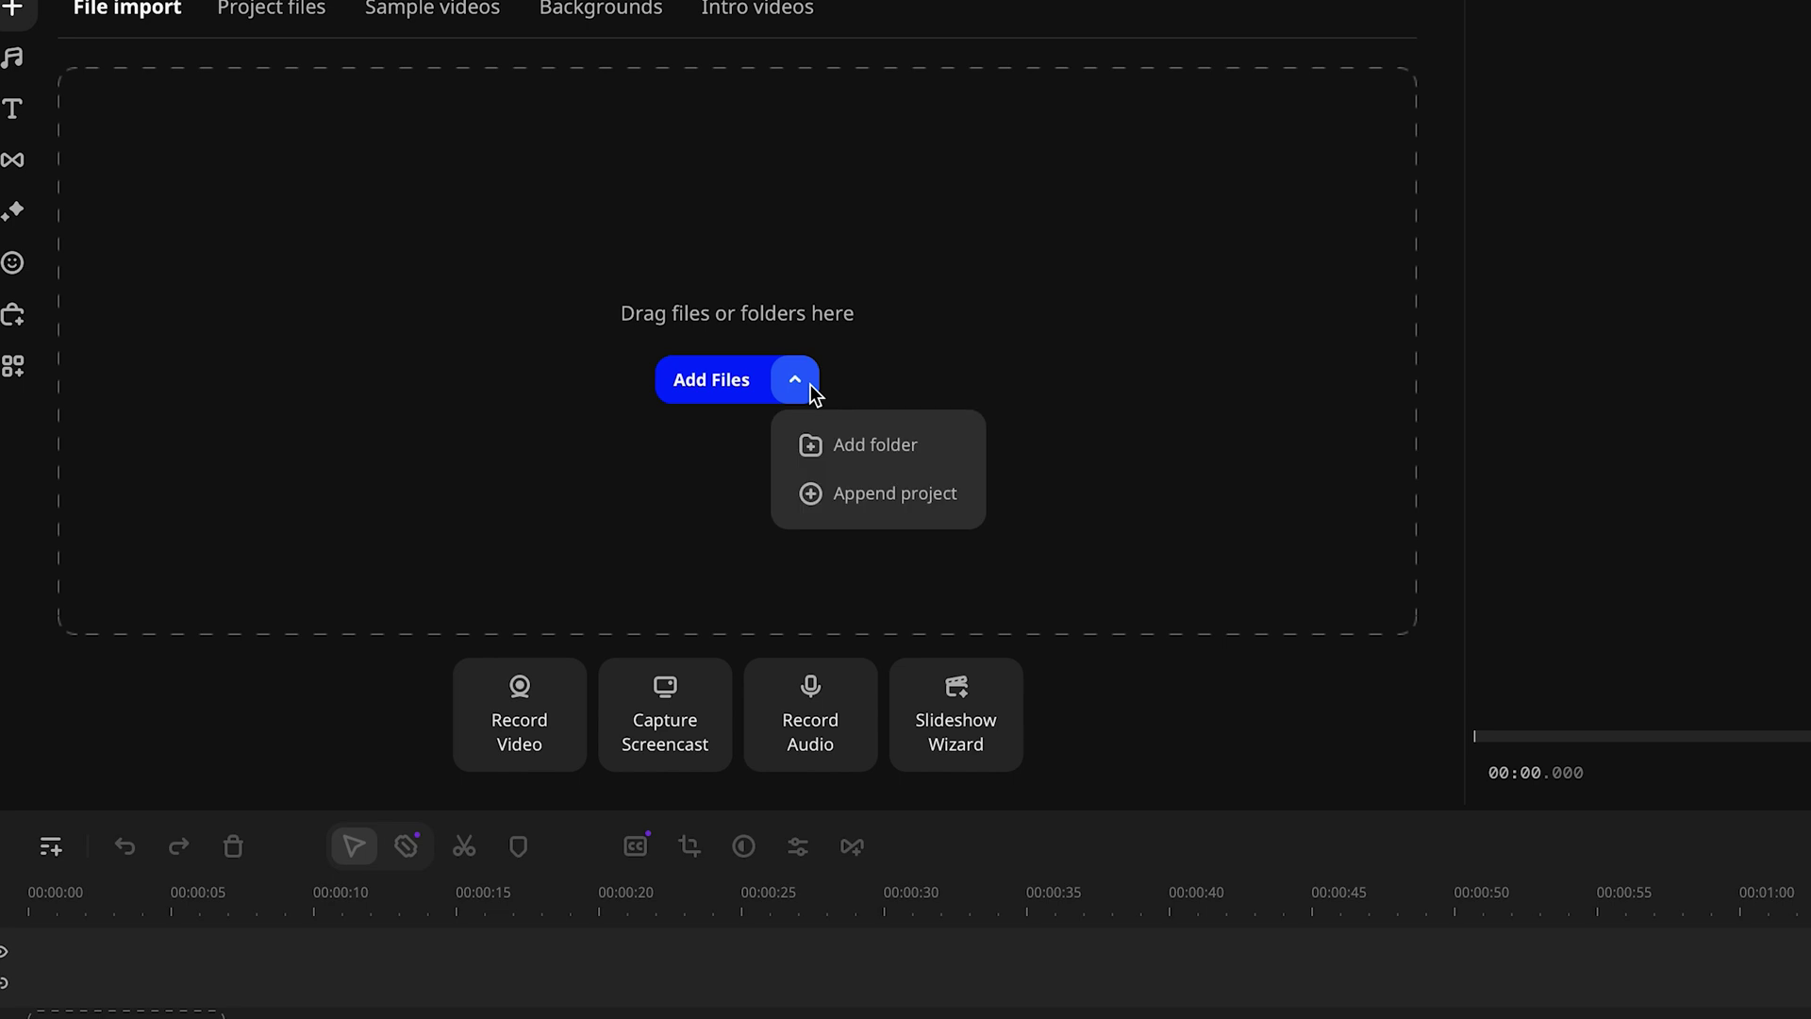
pyautogui.click(936, 444)
pyautogui.click(609, 436)
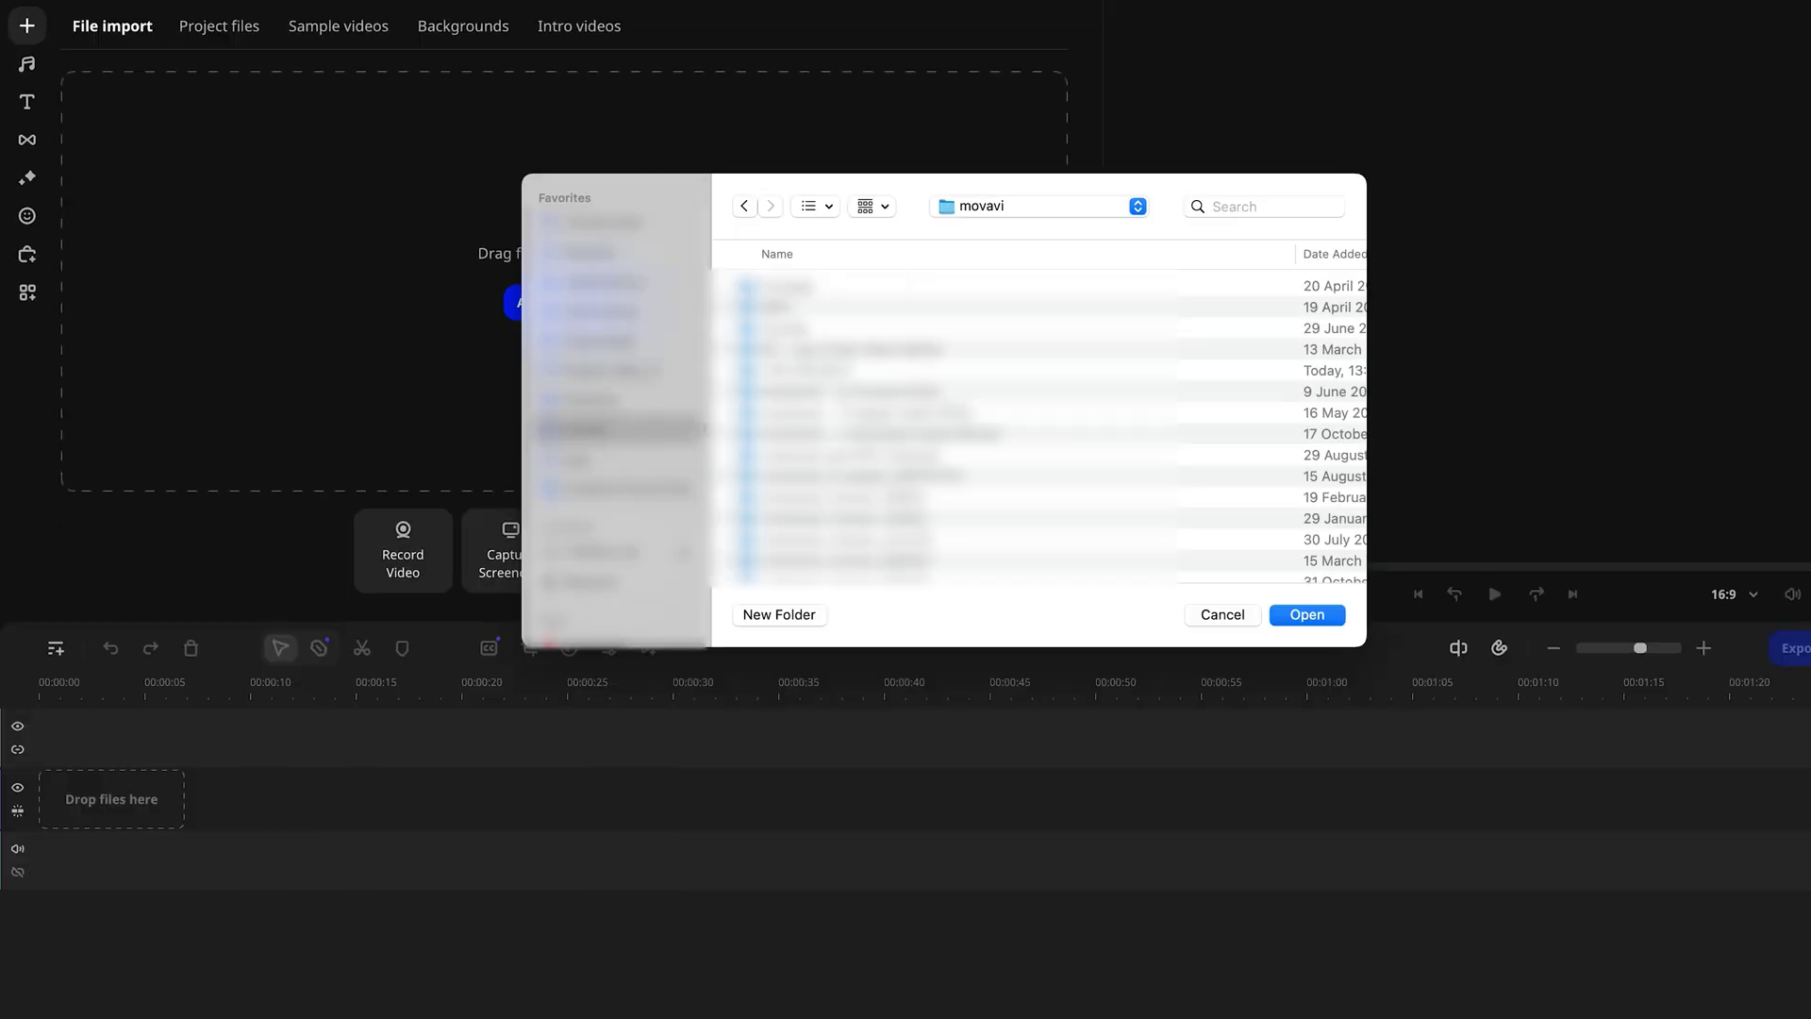
pyautogui.doubleClick(774, 370)
# Expand and collapse the audio, vlog and the sea subfolders to check their files
pyautogui.click(733, 285)
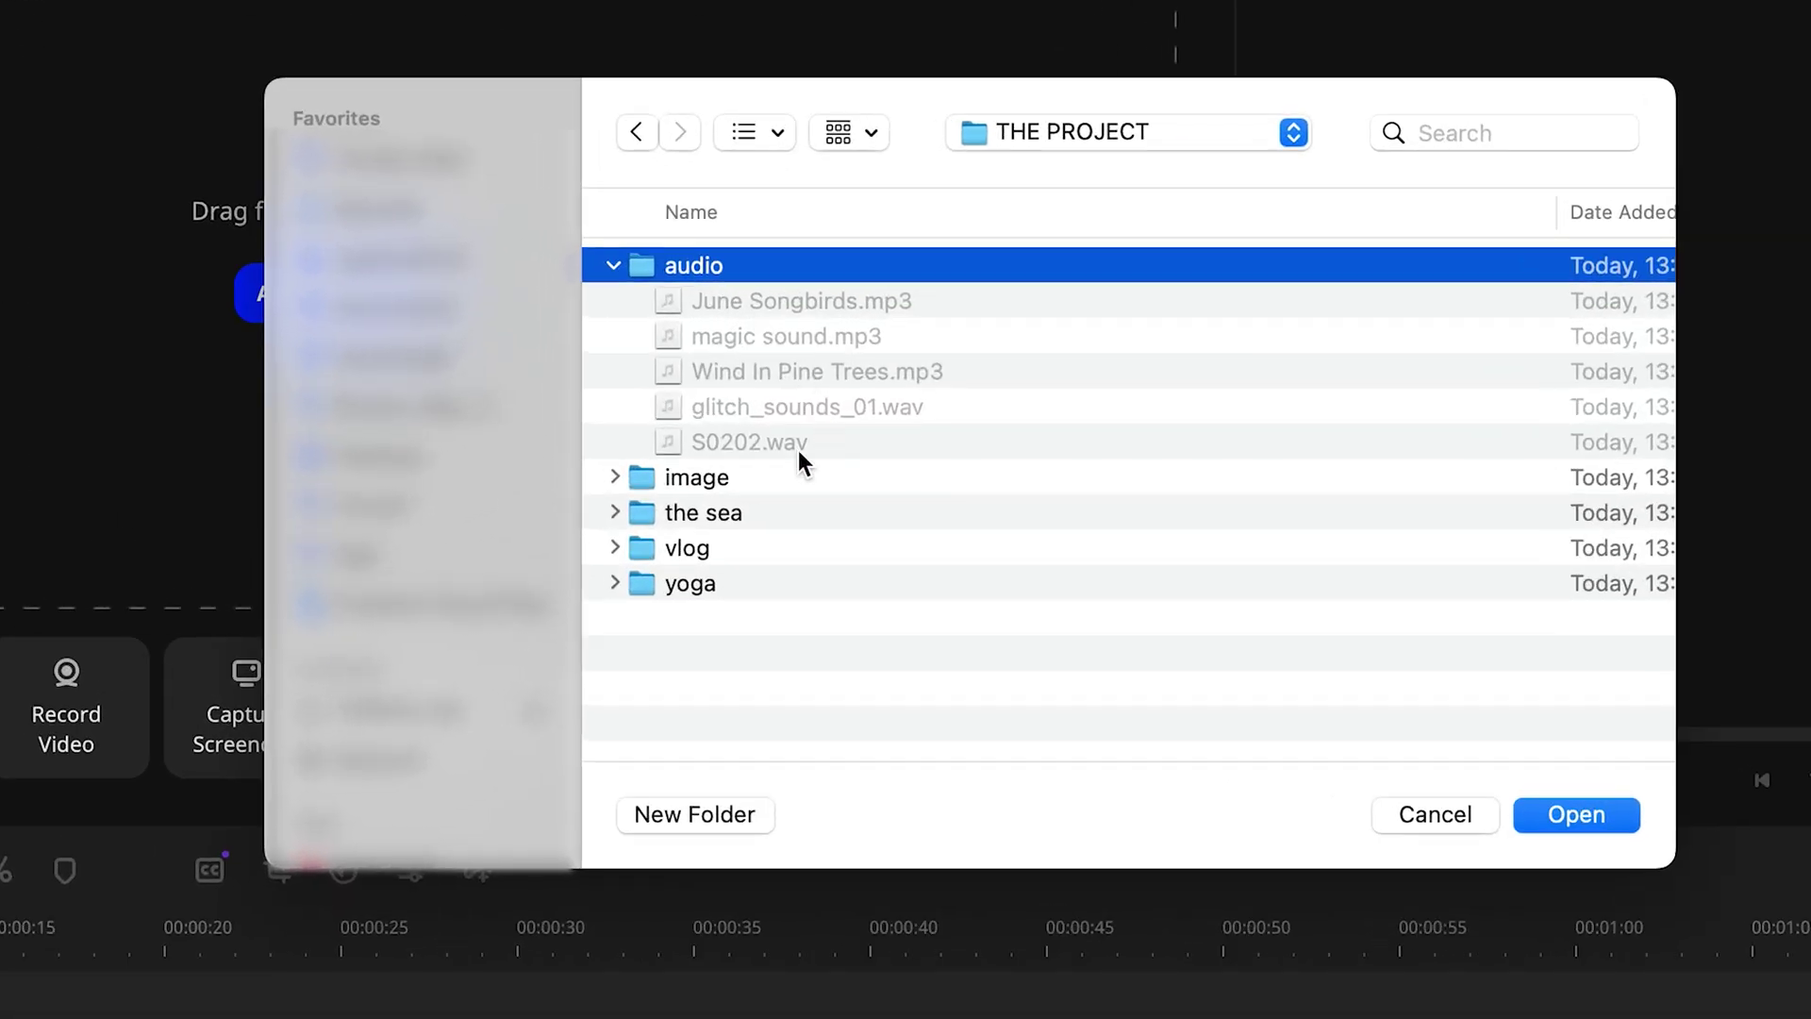
pyautogui.click(614, 547)
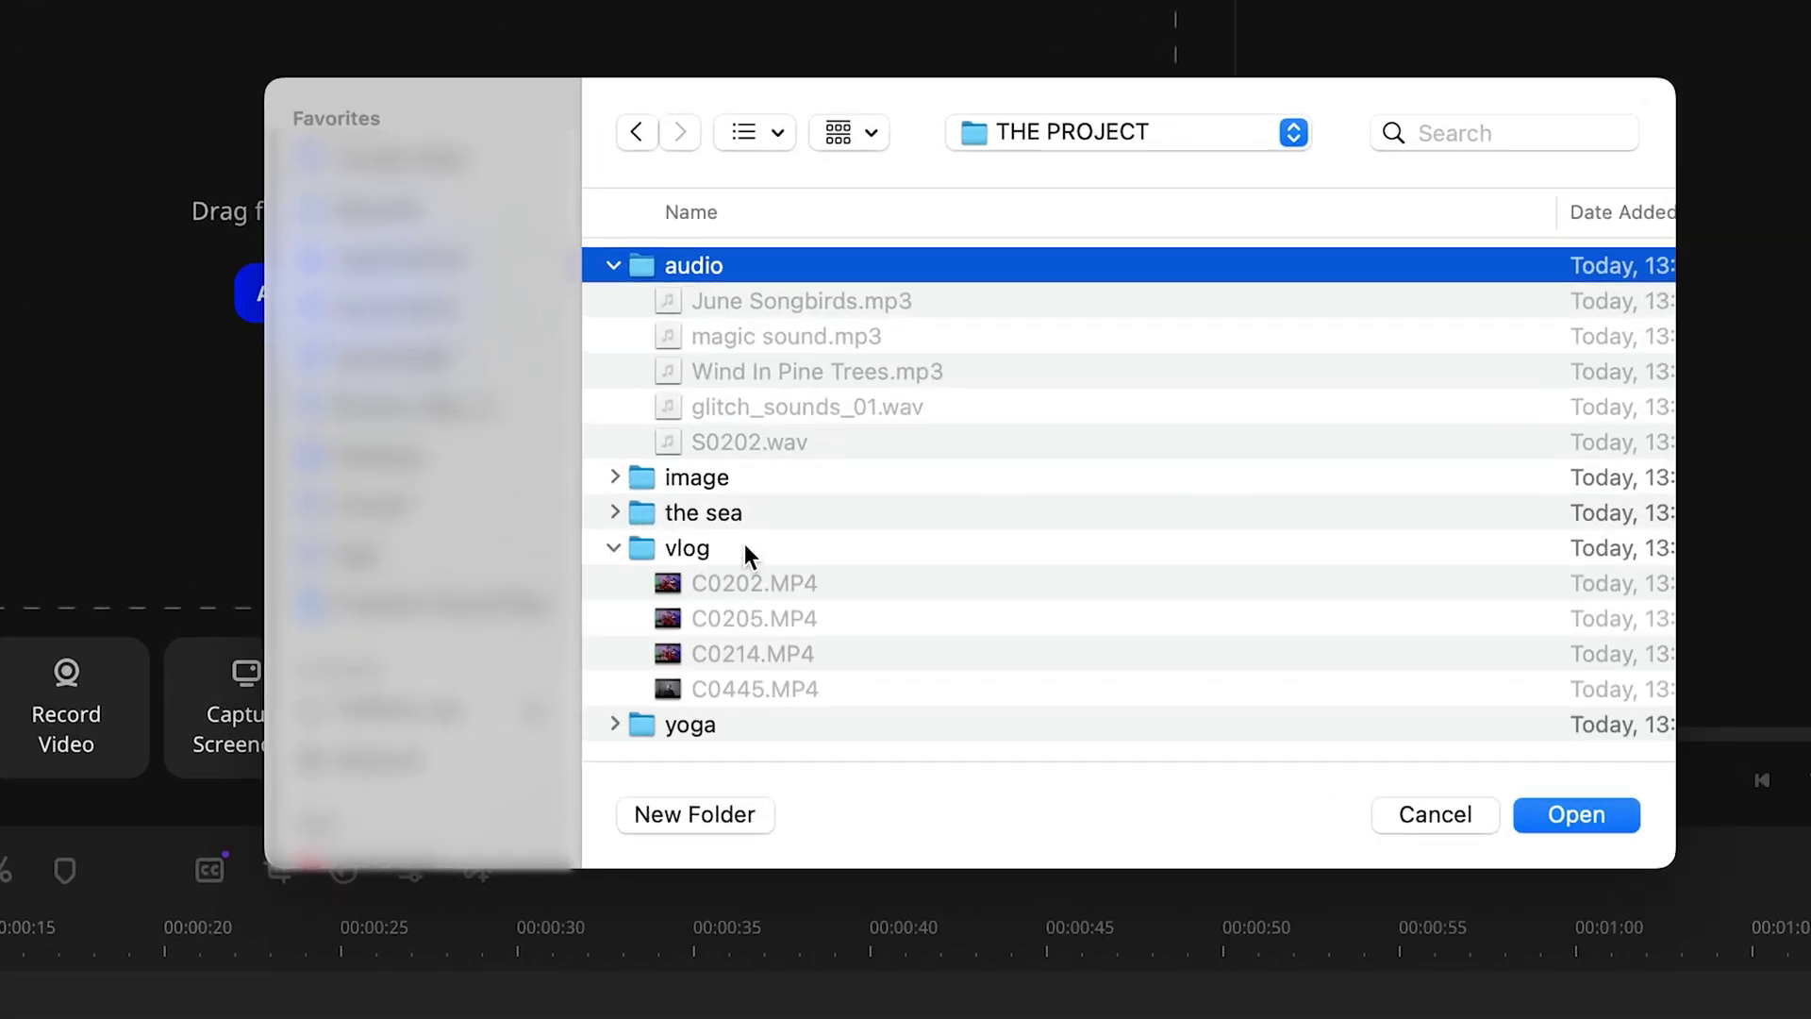
pyautogui.click(614, 513)
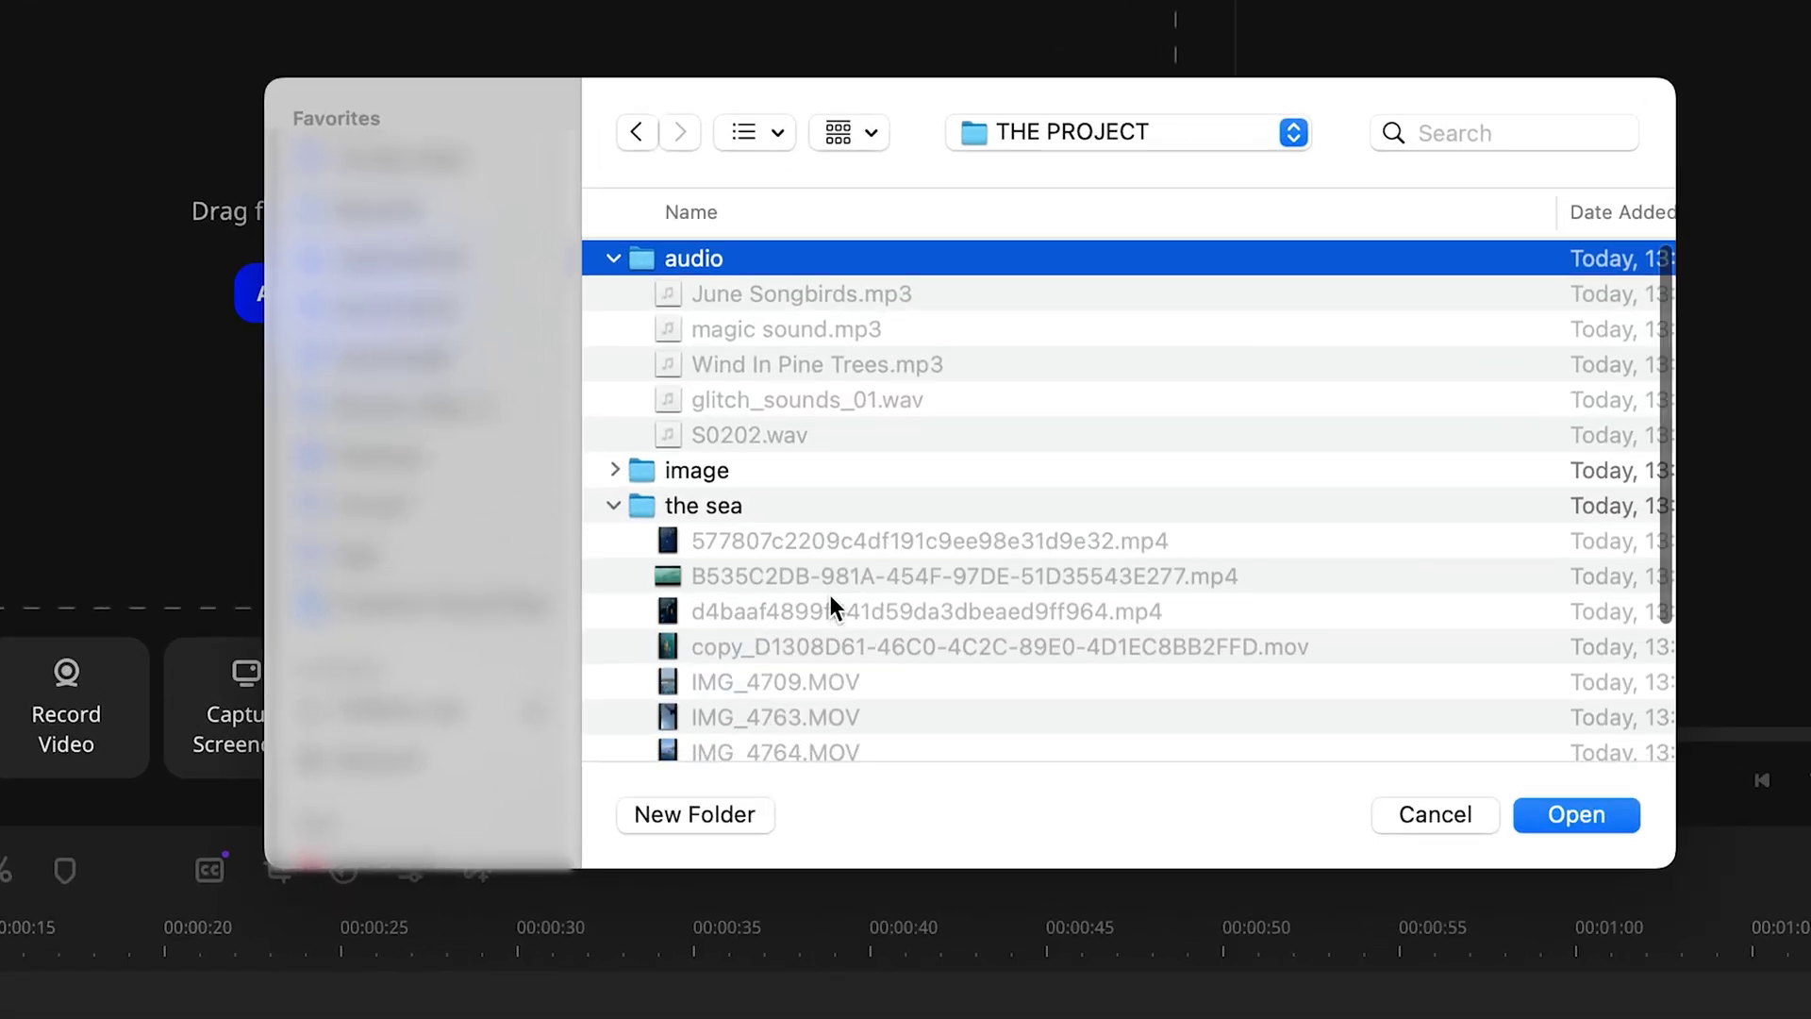
pyautogui.scroll(-3, 829, 594)
pyautogui.click(613, 292)
pyautogui.click(614, 541)
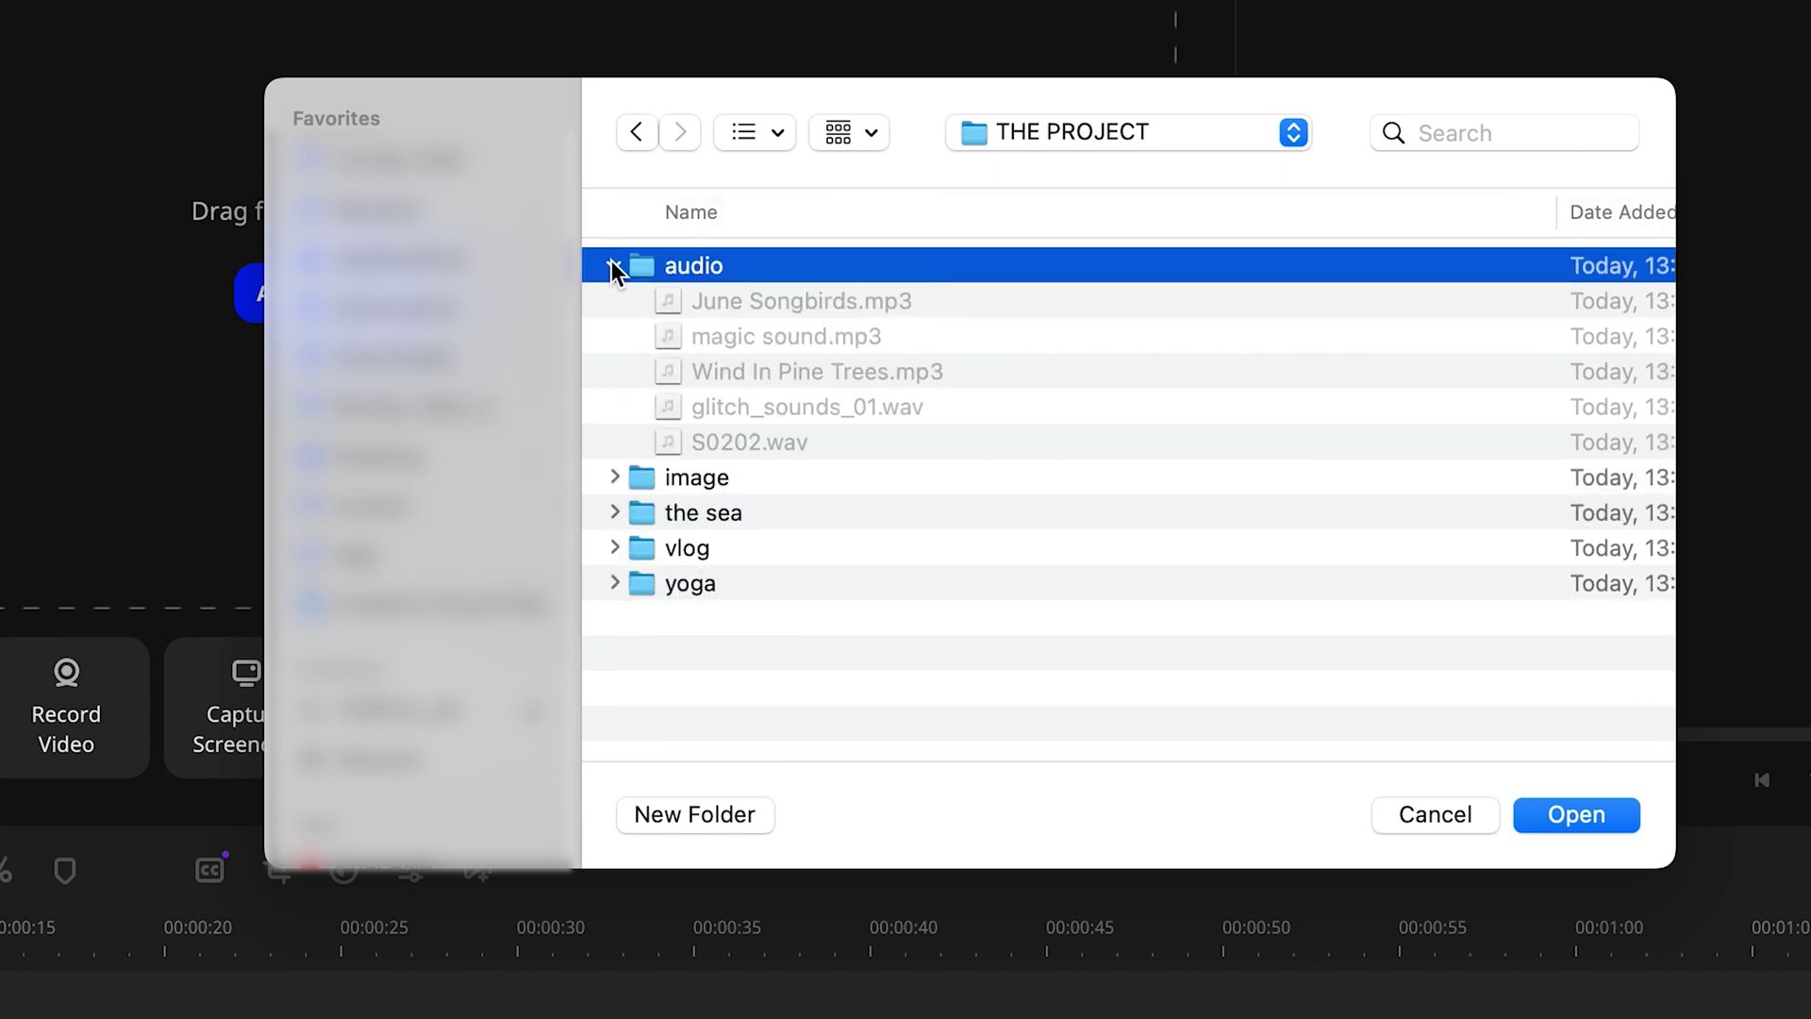
pyautogui.click(614, 265)
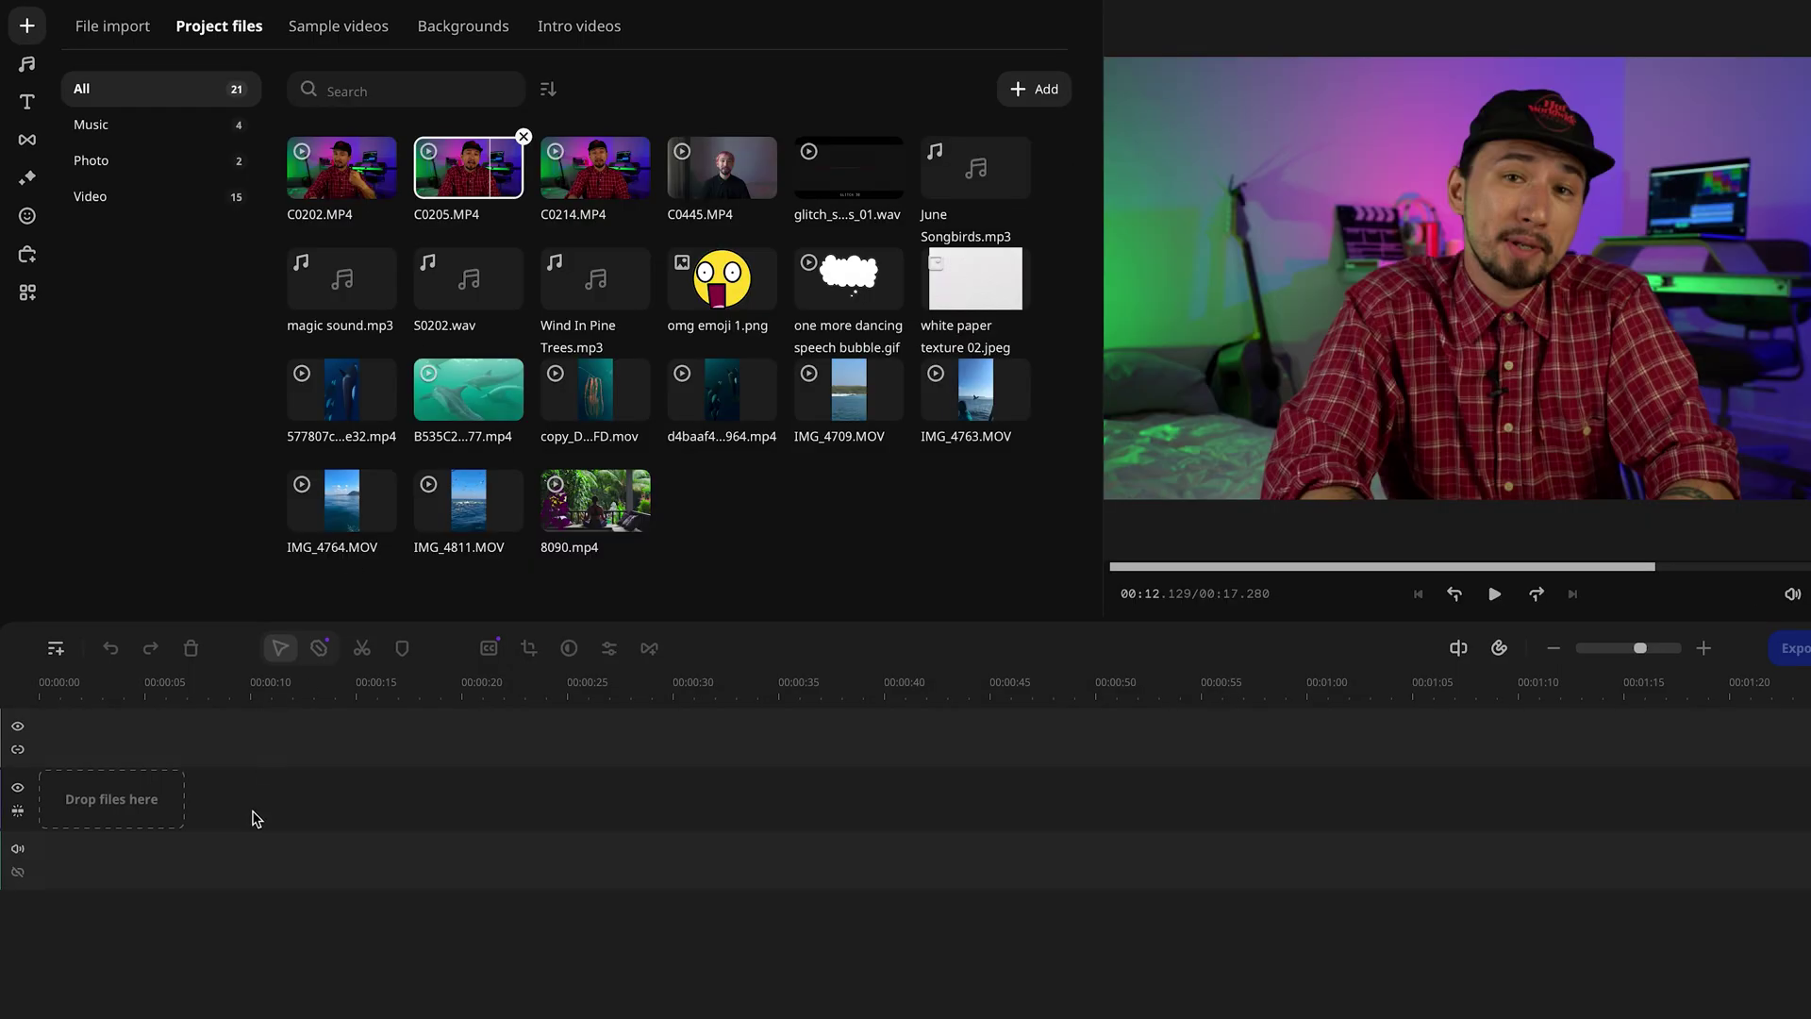
# Place C0205.MP4 at the timeline start and butt C0445.MP4 directly after it
pyautogui.moveTo(250, 833); pyautogui.dragTo(253, 835)
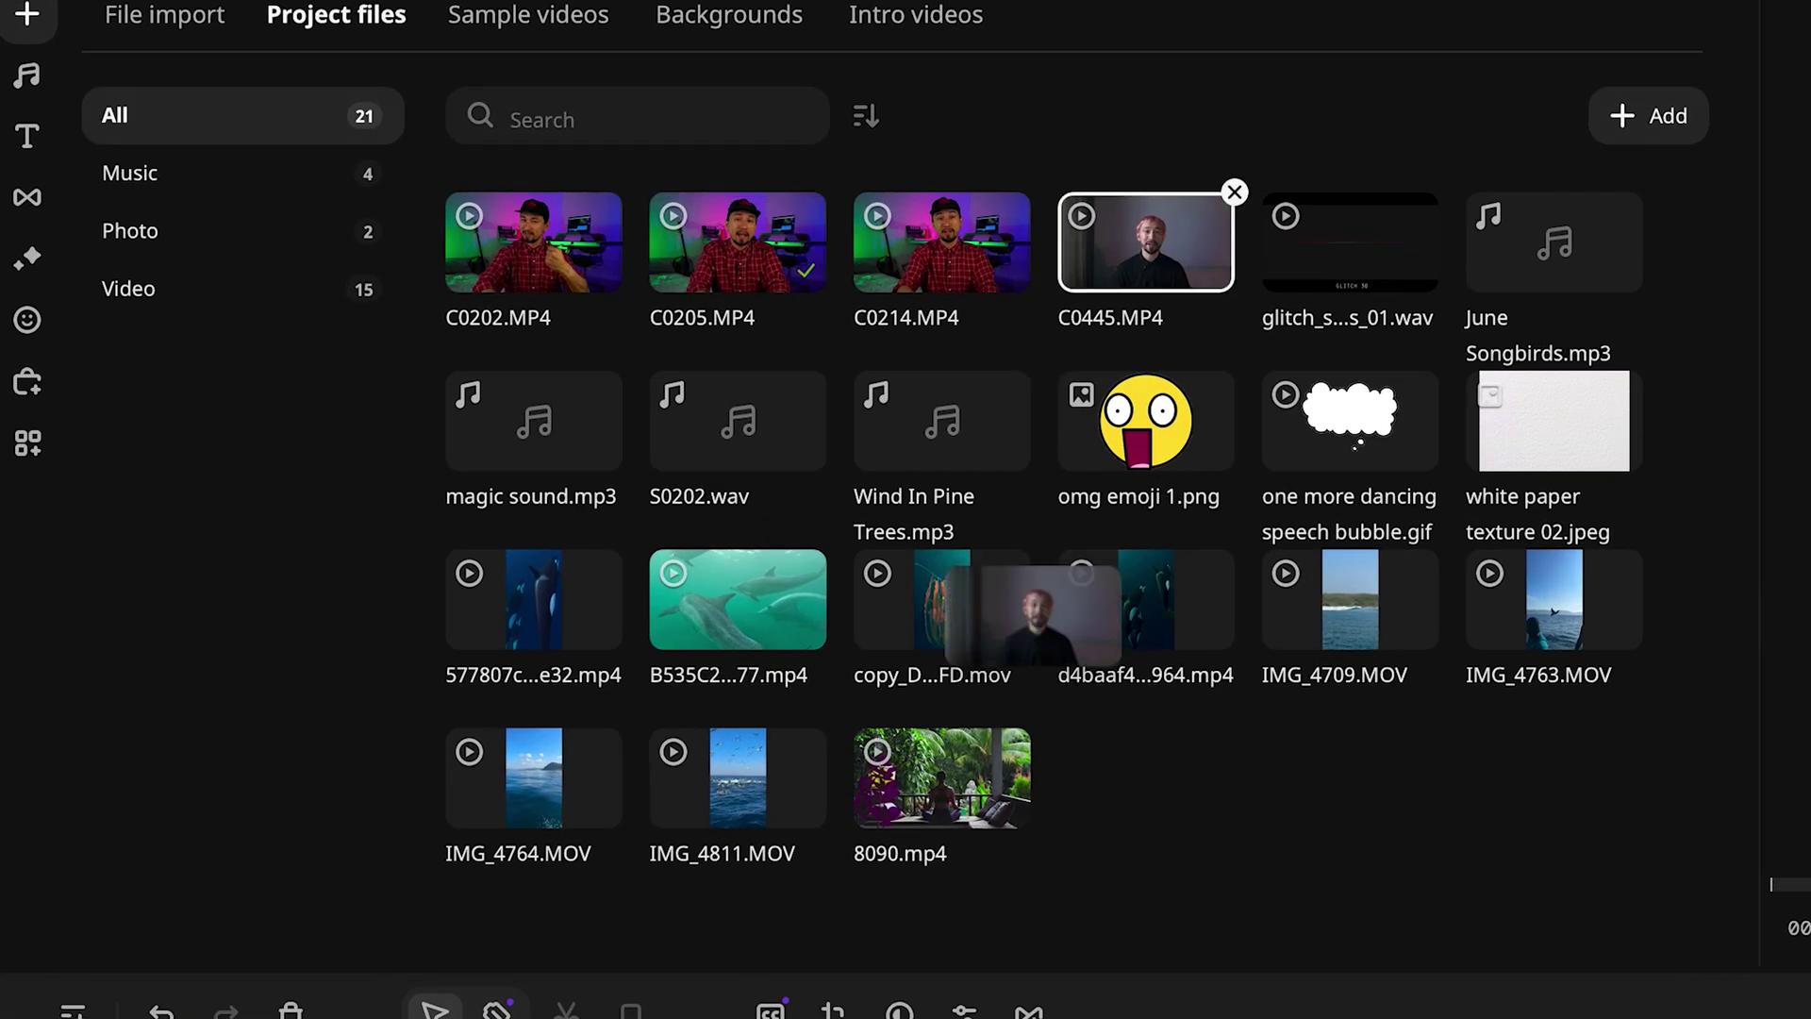
pyautogui.moveTo(1145, 243); pyautogui.dragTo(690, 1018)
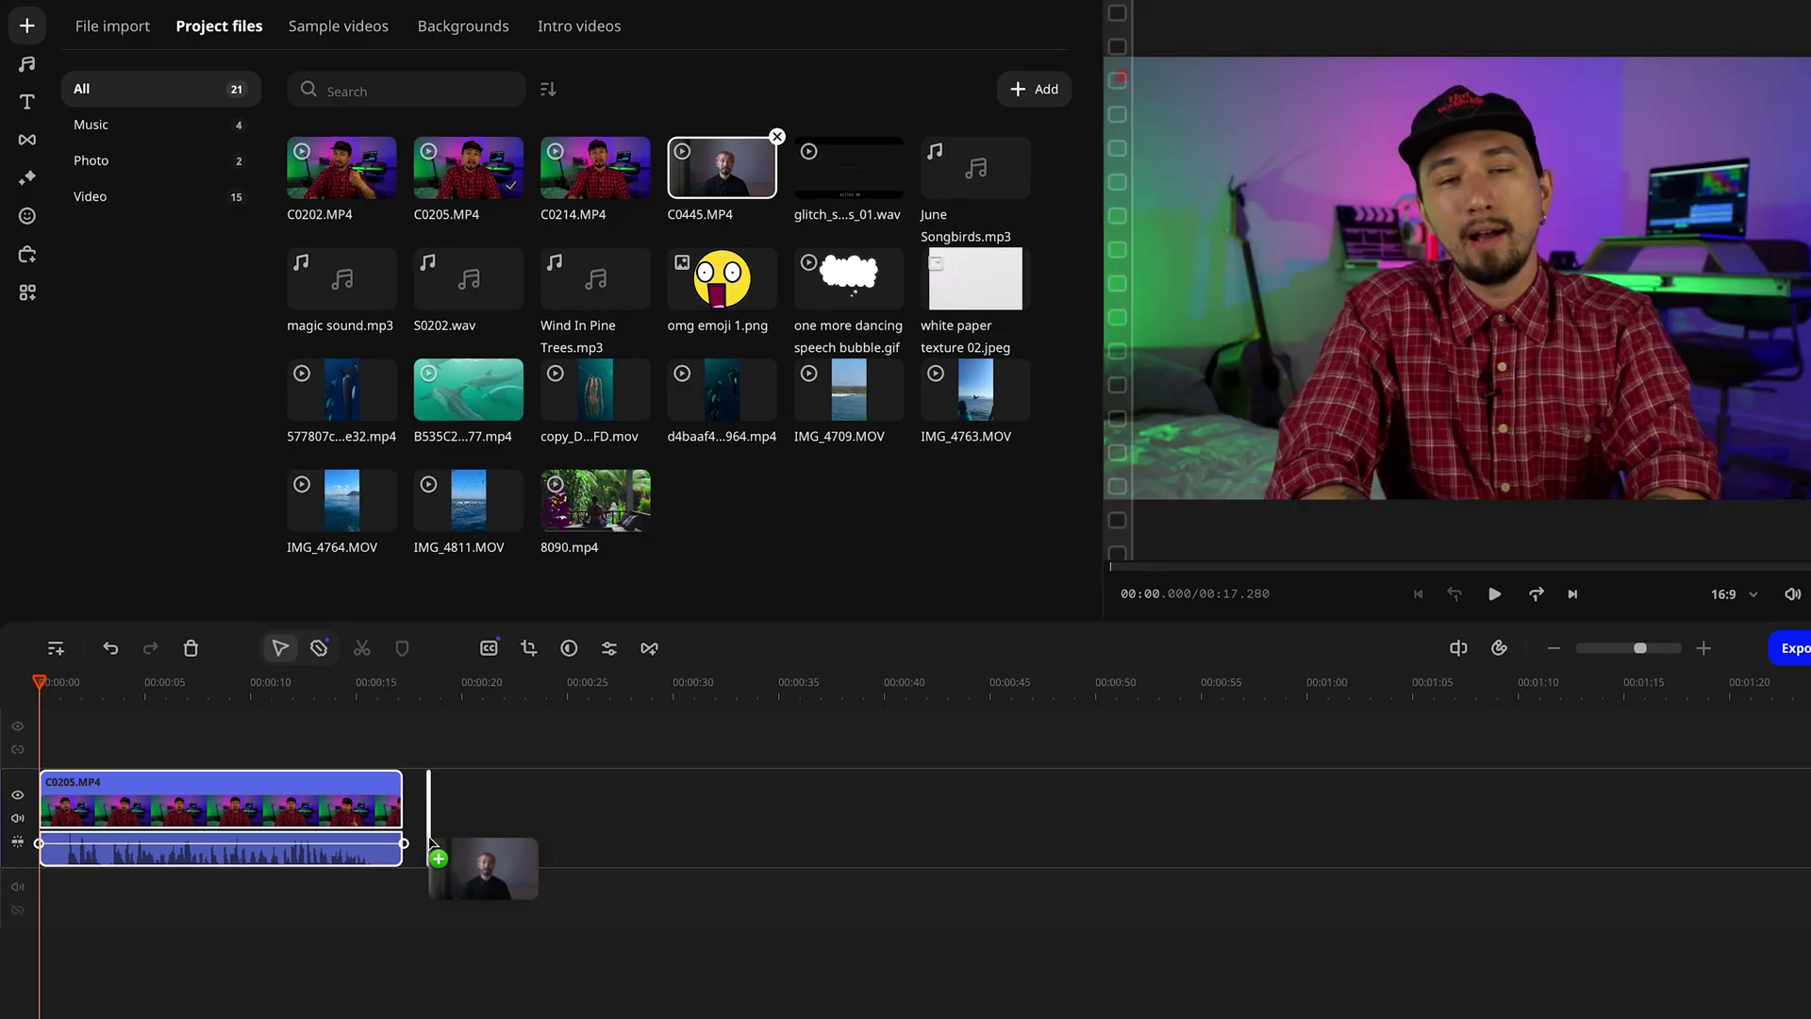
pyautogui.moveTo(430, 842); pyautogui.dragTo(430, 843)
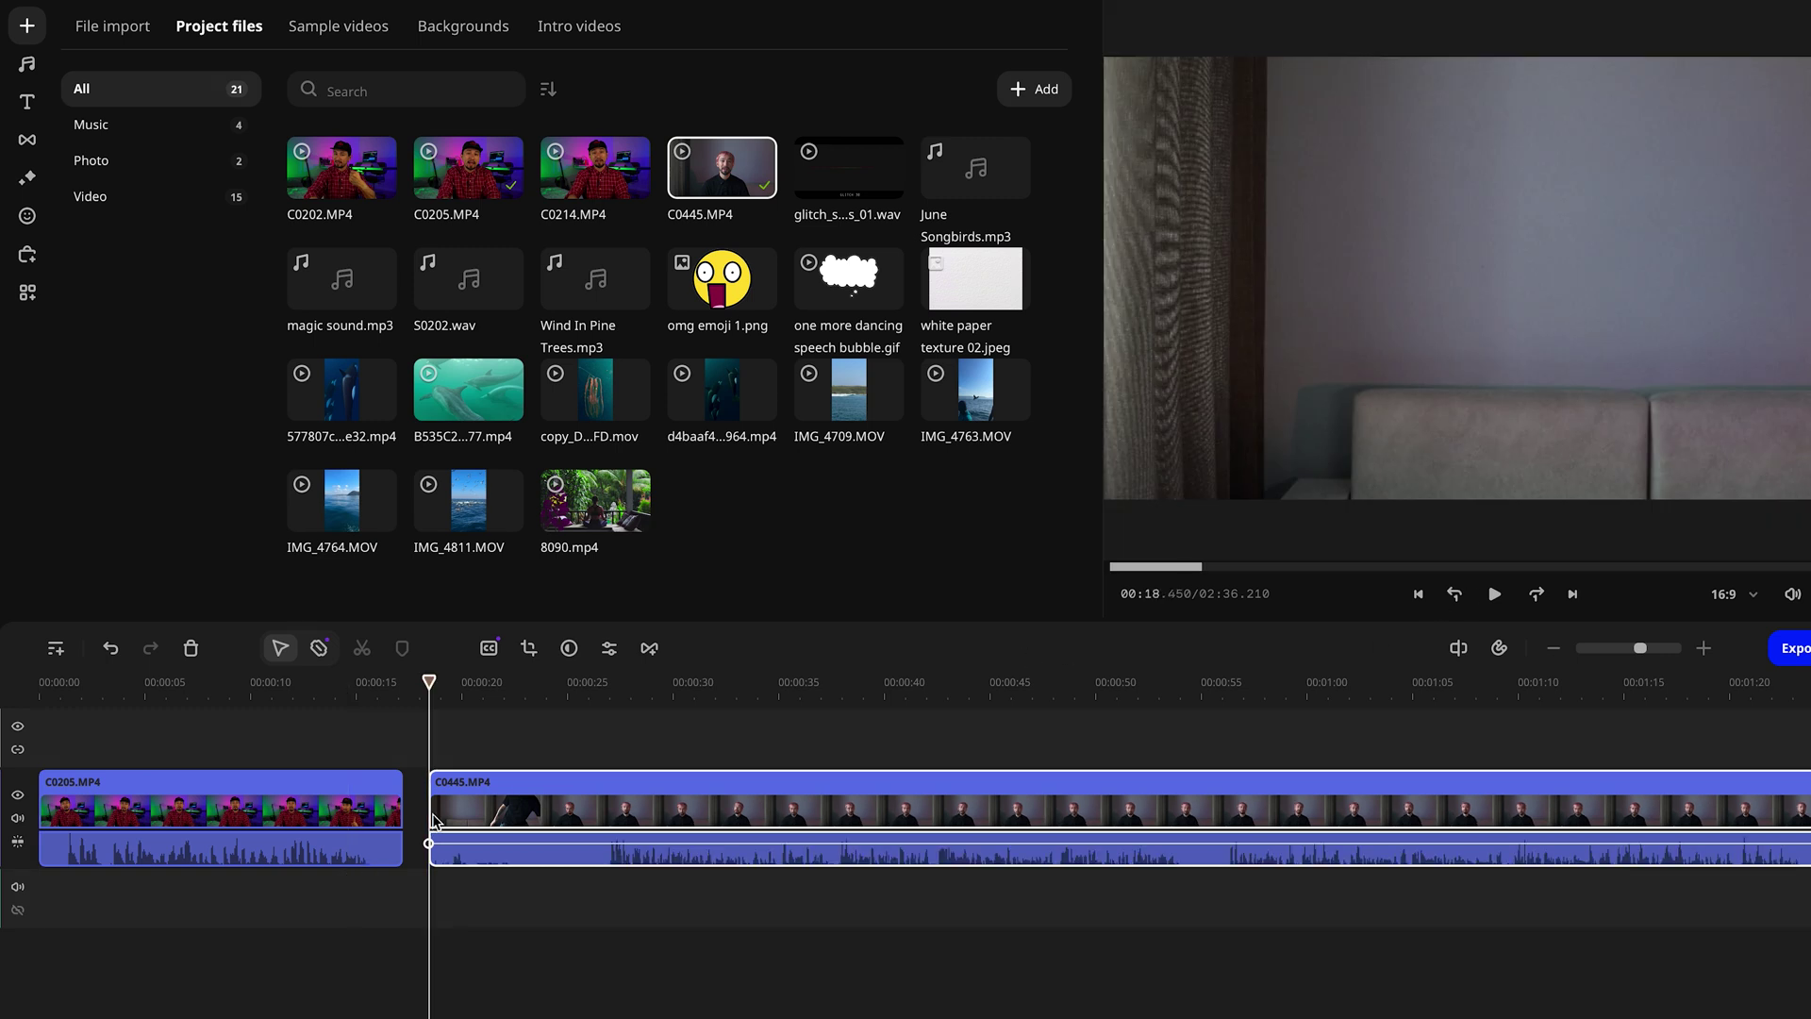
pyautogui.moveTo(431, 816); pyautogui.dragTo(509, 790)
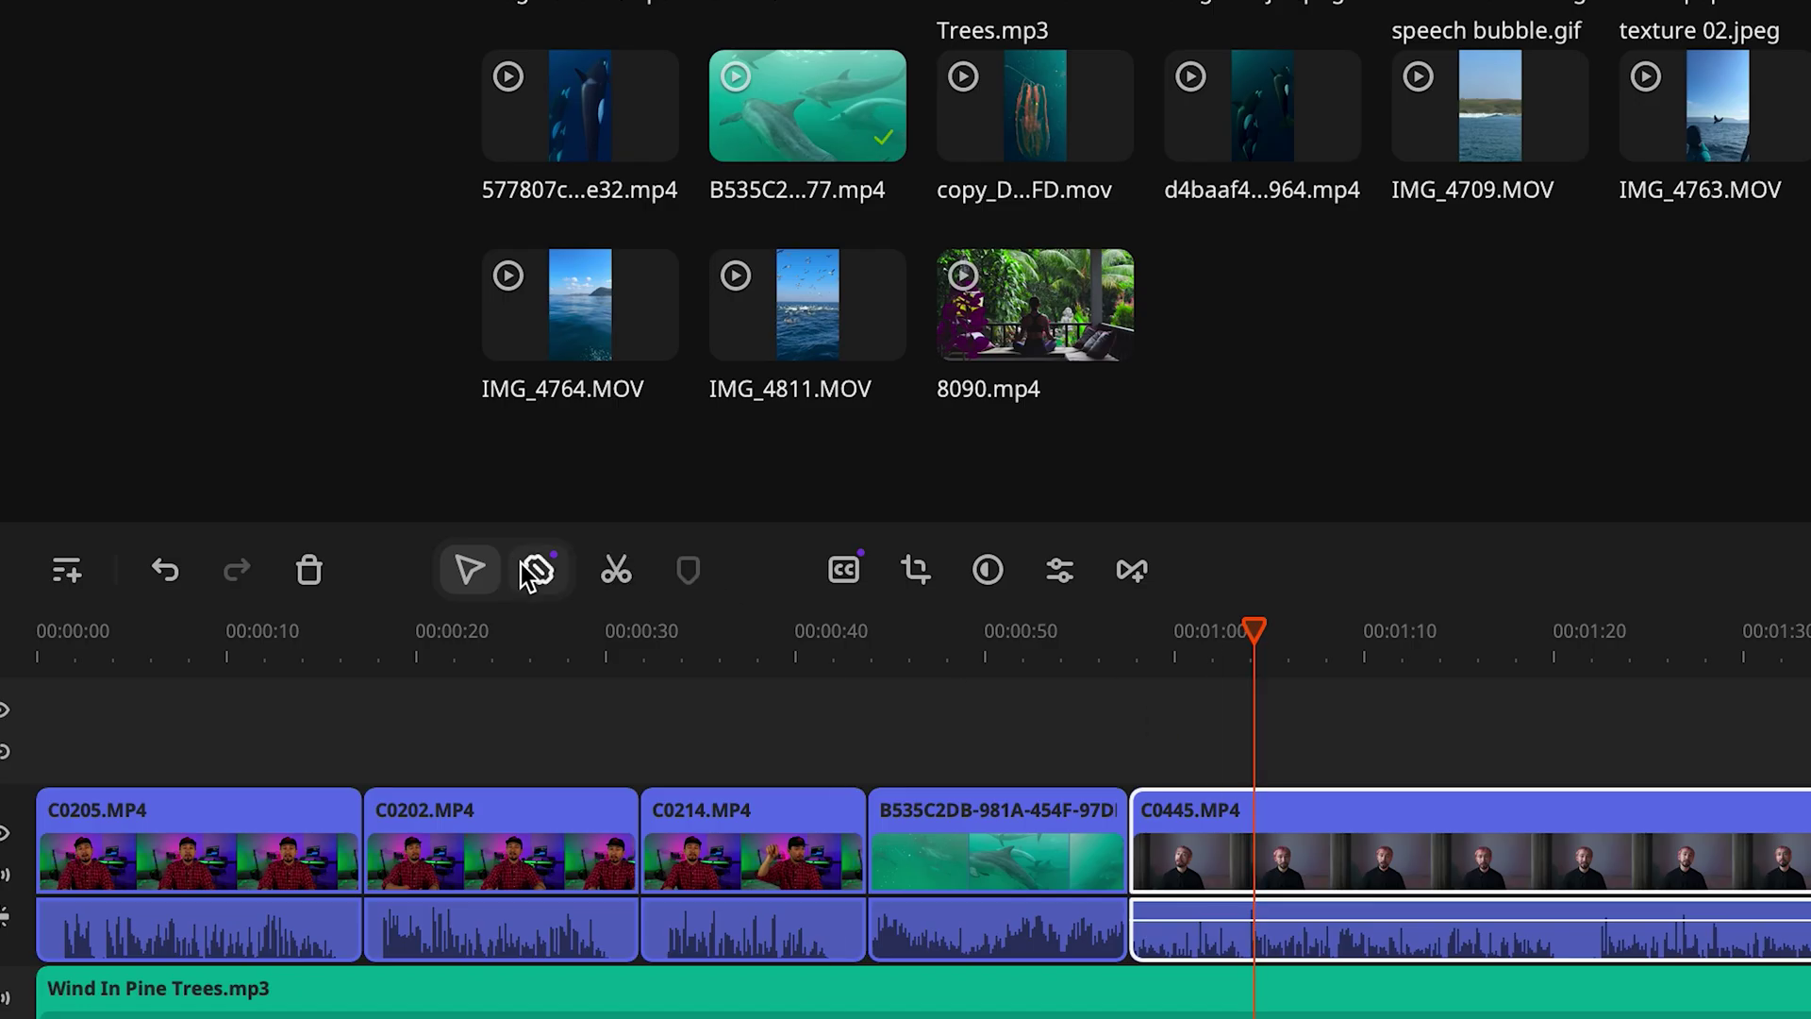
# Split C0445.MP4 at the playhead, then blade it at about 01:21.900 and 01:49
pyautogui.click(617, 572)
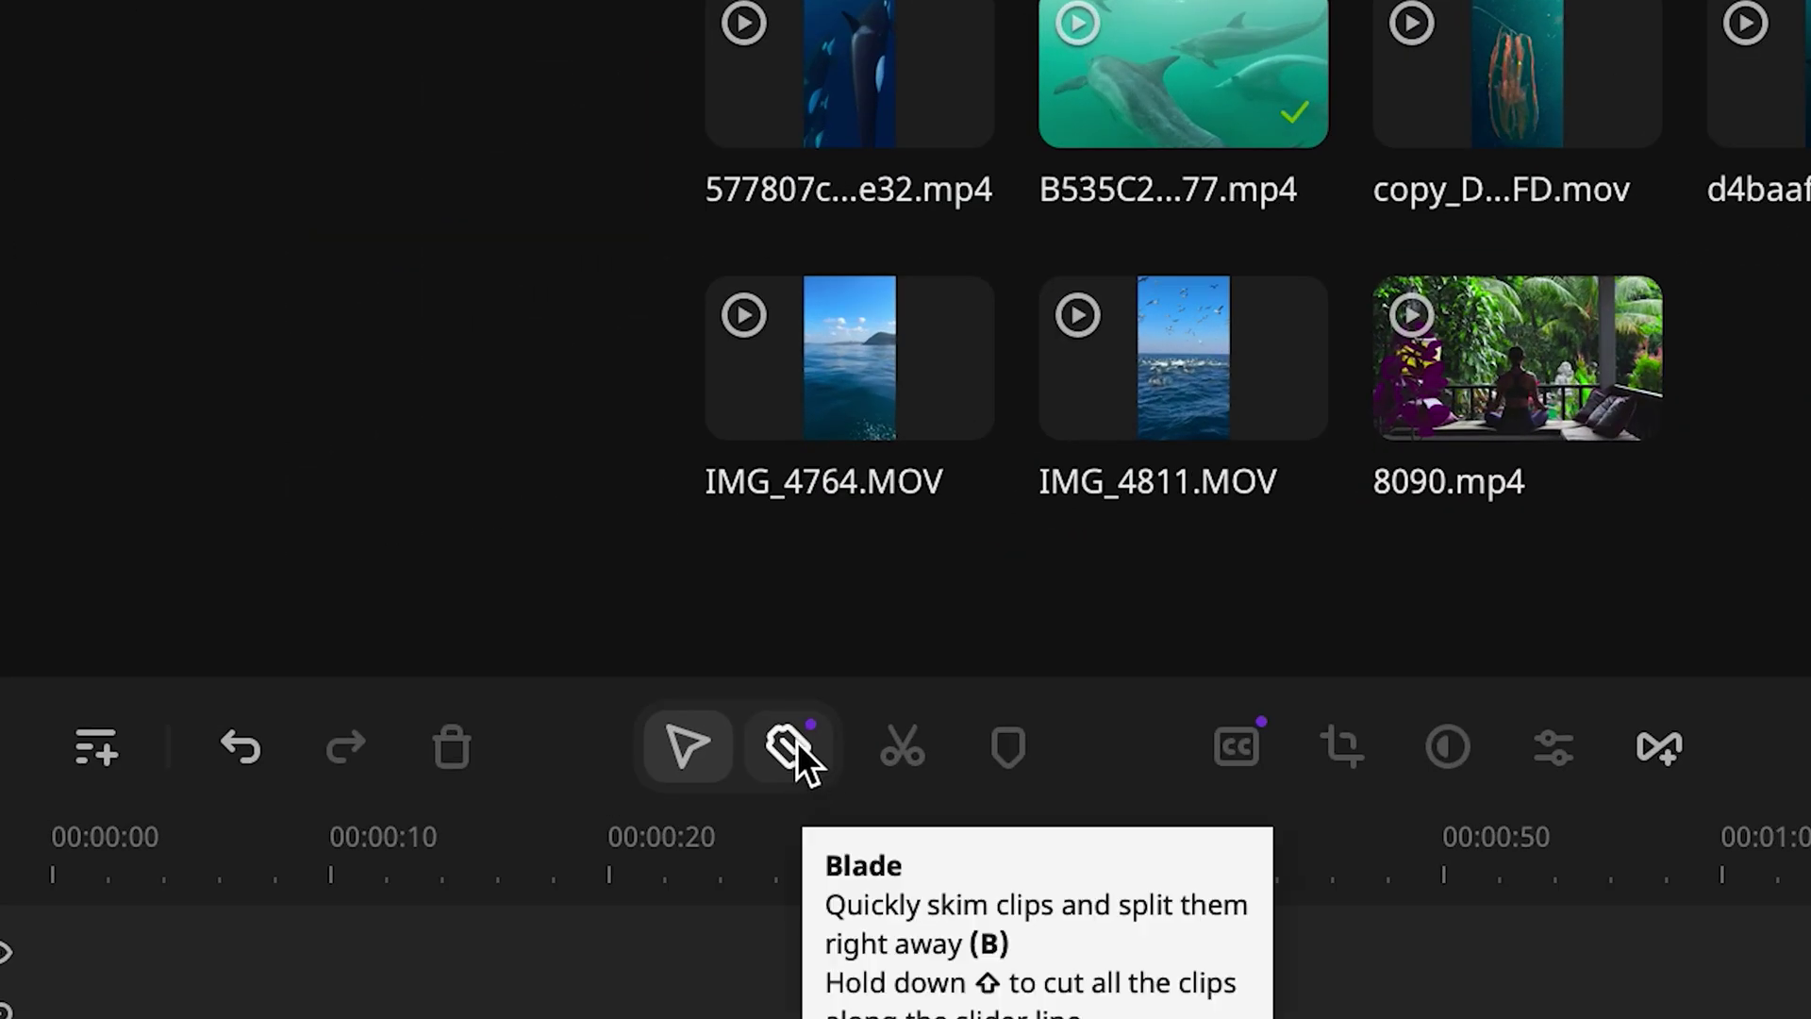
pyautogui.click(796, 740)
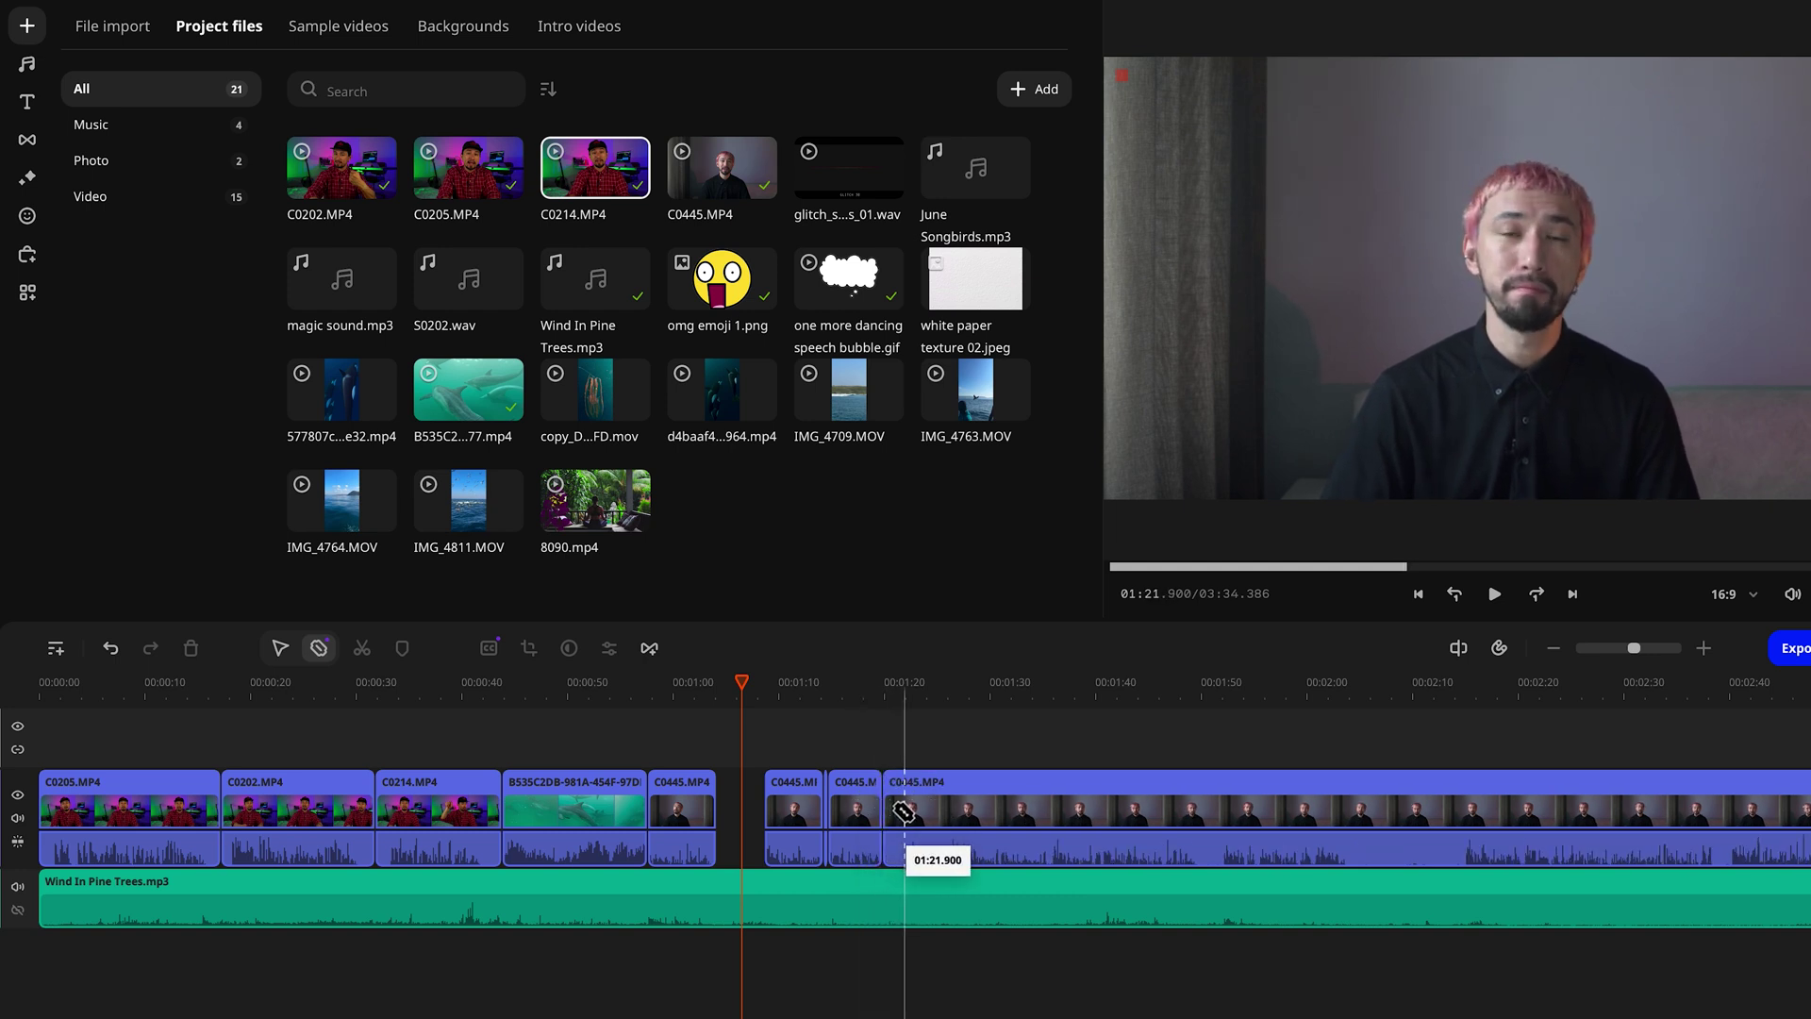
pyautogui.click(906, 813)
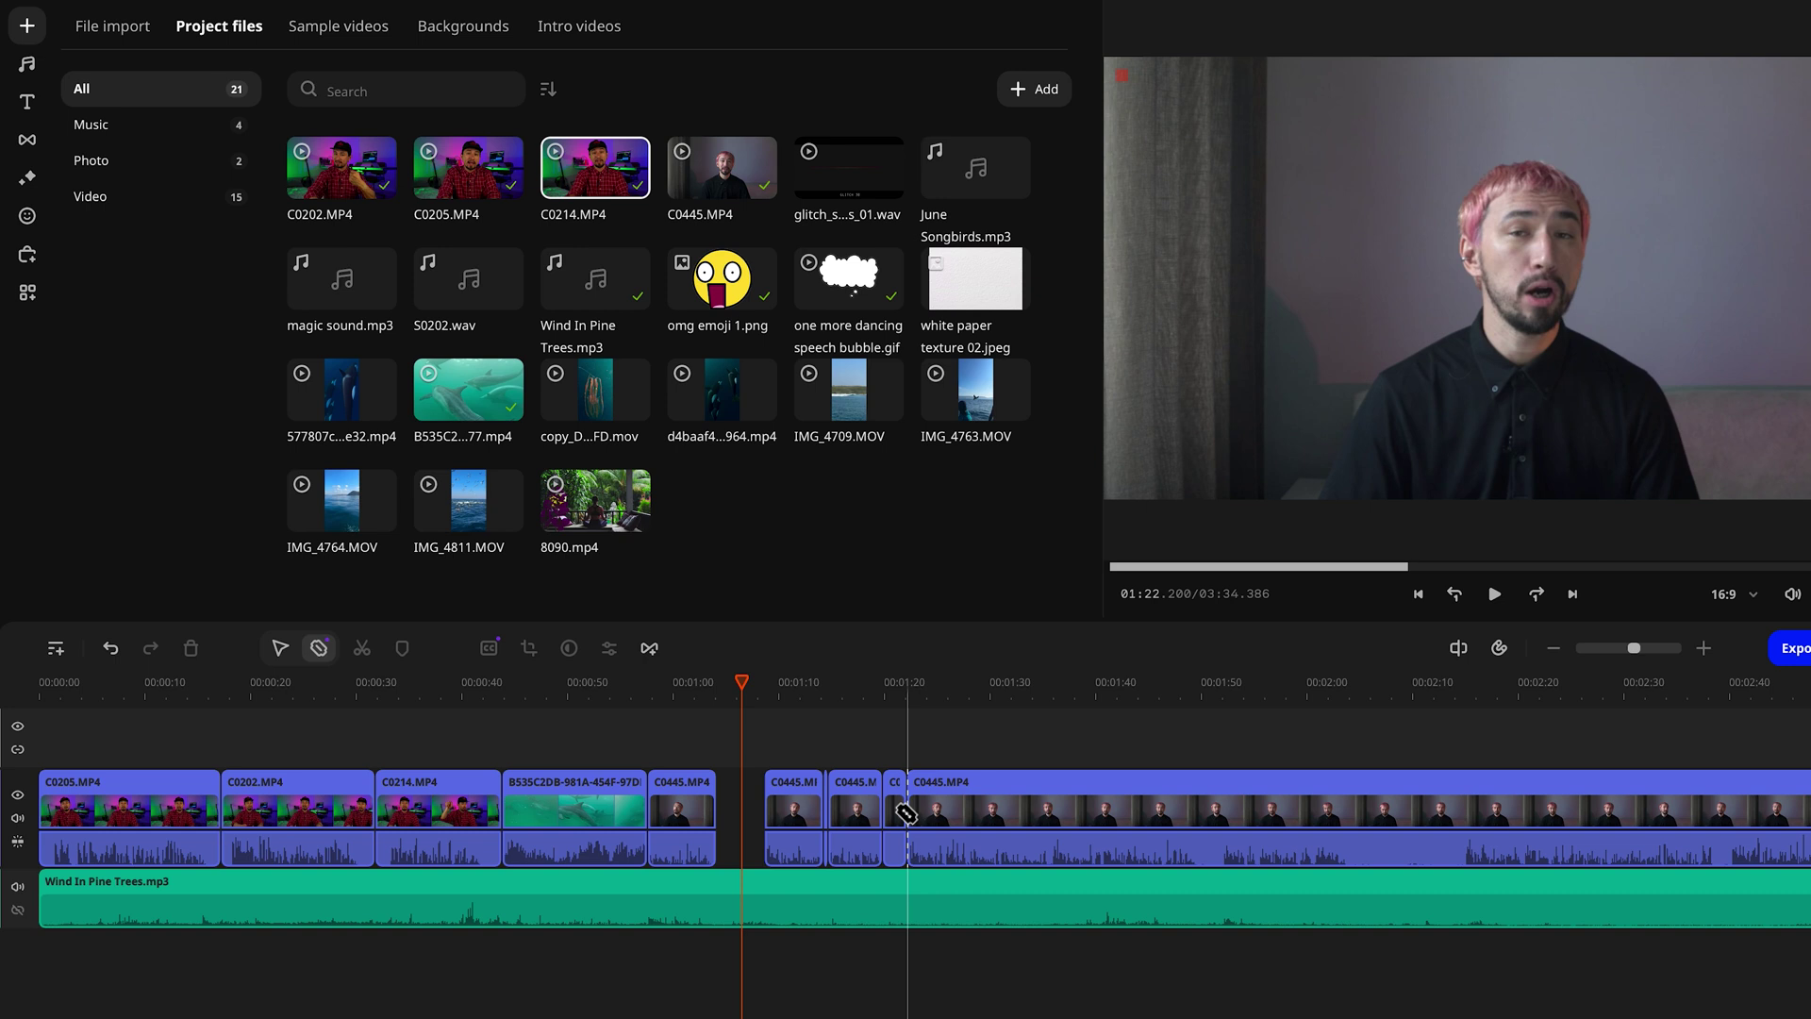
pyautogui.click(1222, 809)
# Blade the dolphin clip three times, starting at 00:49.200
pyautogui.click(539, 802)
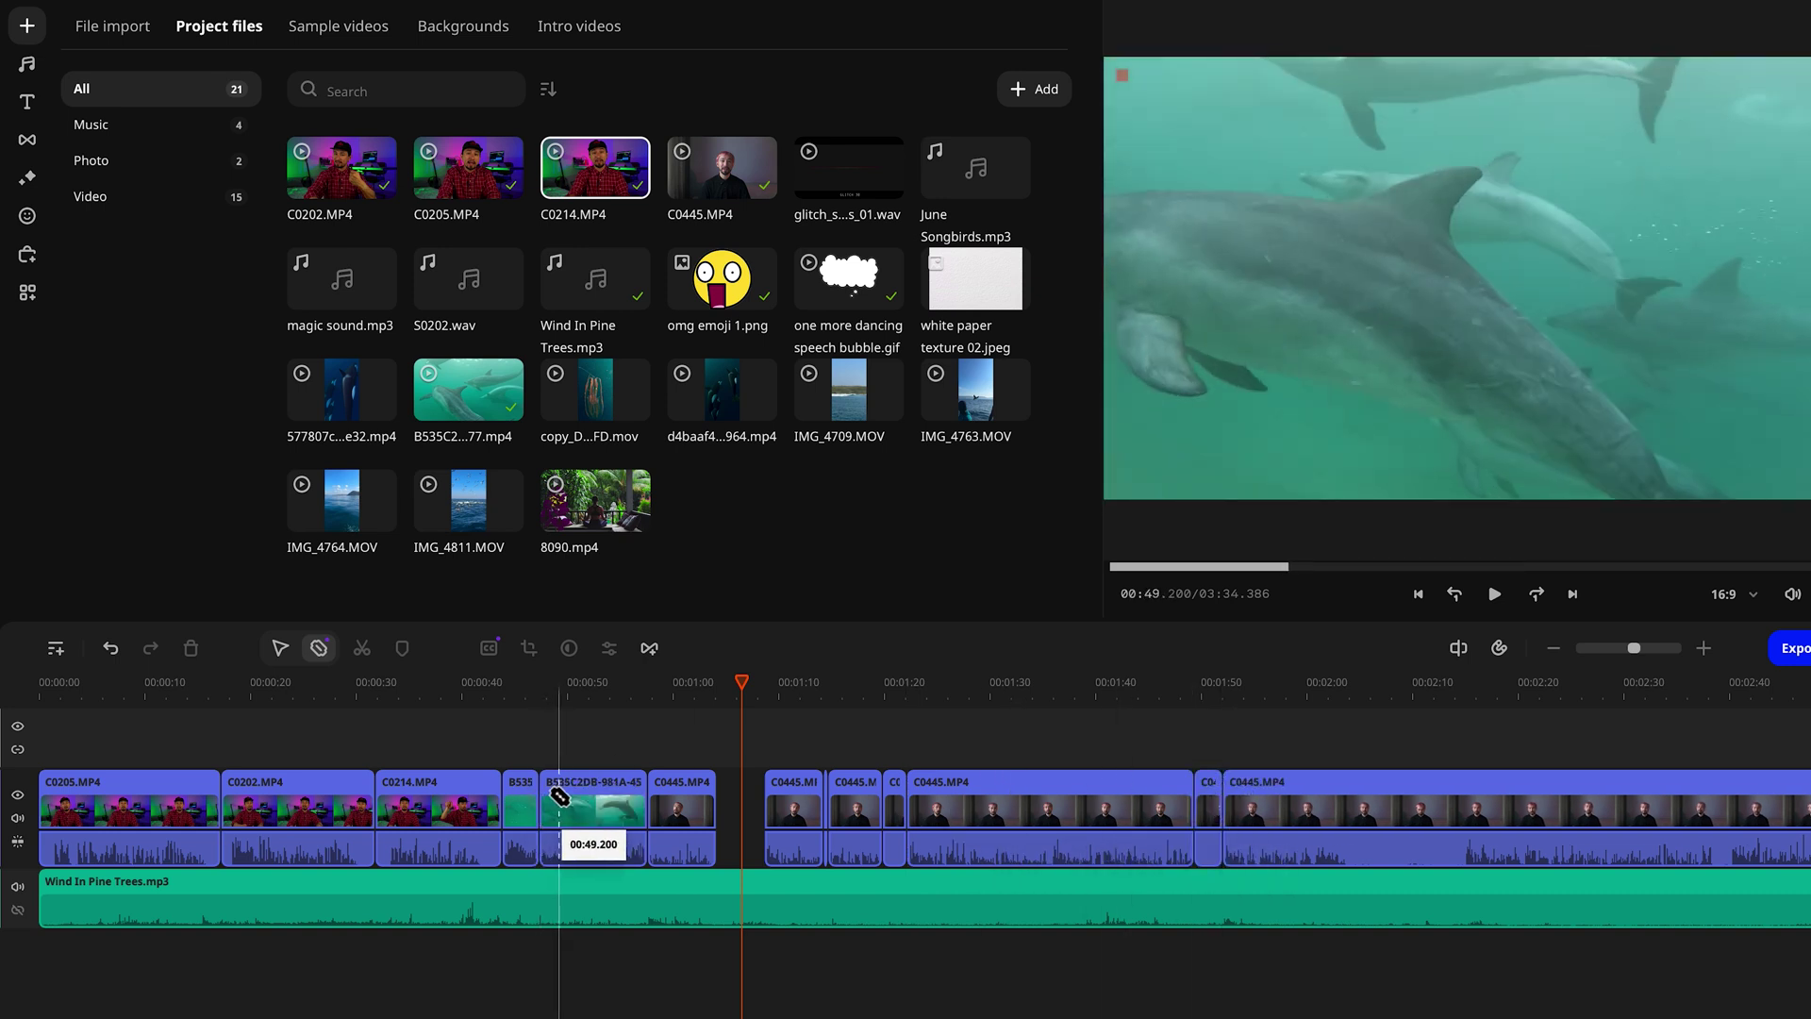
pyautogui.click(570, 800)
pyautogui.click(598, 800)
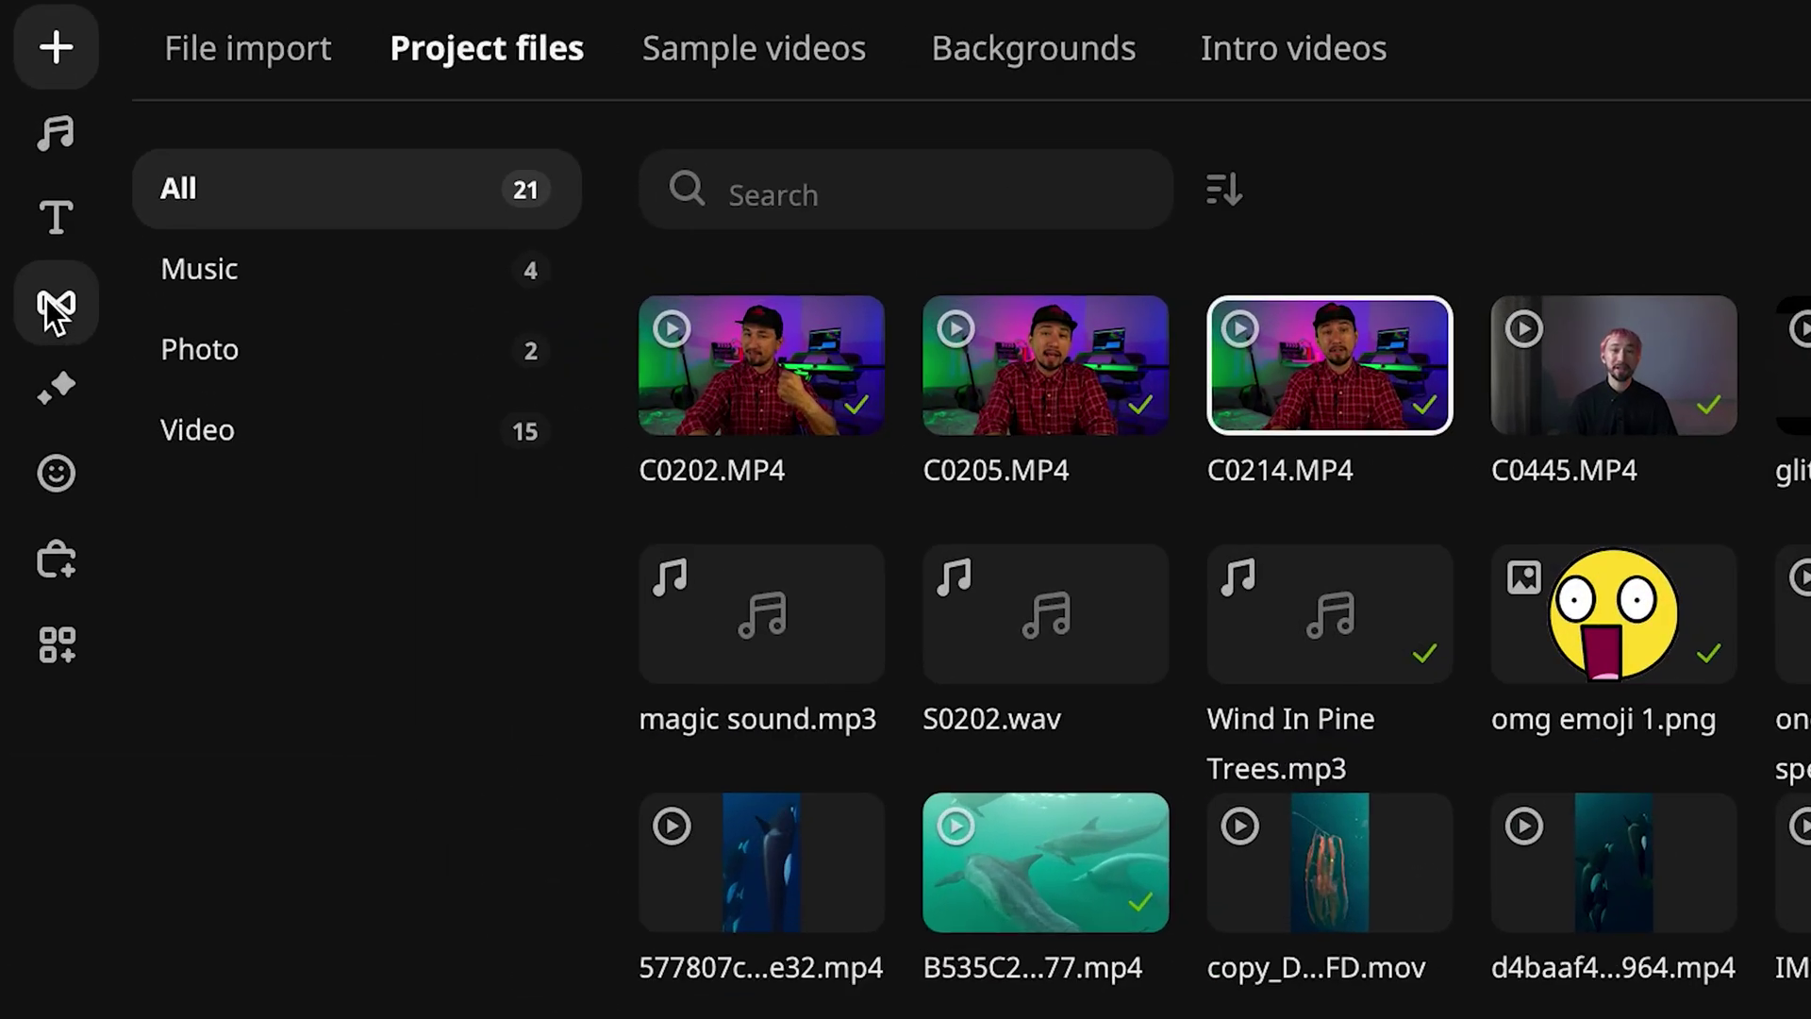
# Open the Transitions collection from the left sidebar
pyautogui.click(26, 144)
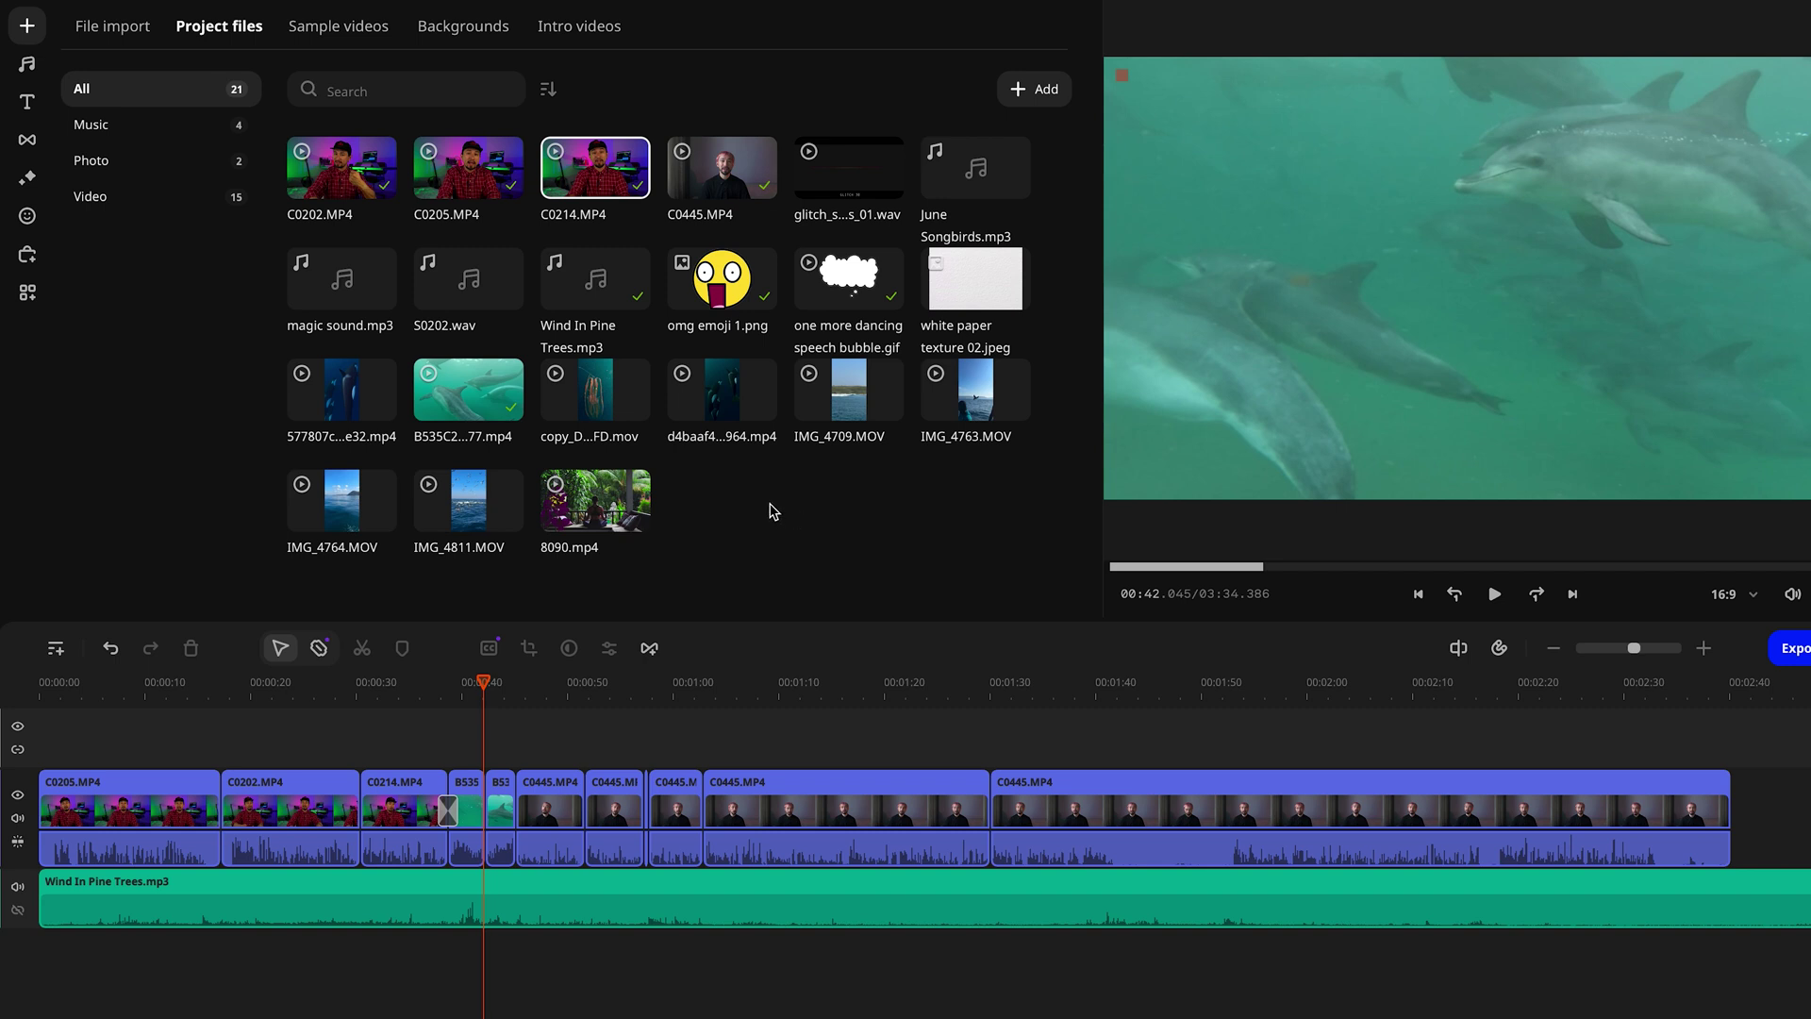
# Preview the orca clip and C0445.MP4 from the media library
pyautogui.click(698, 415)
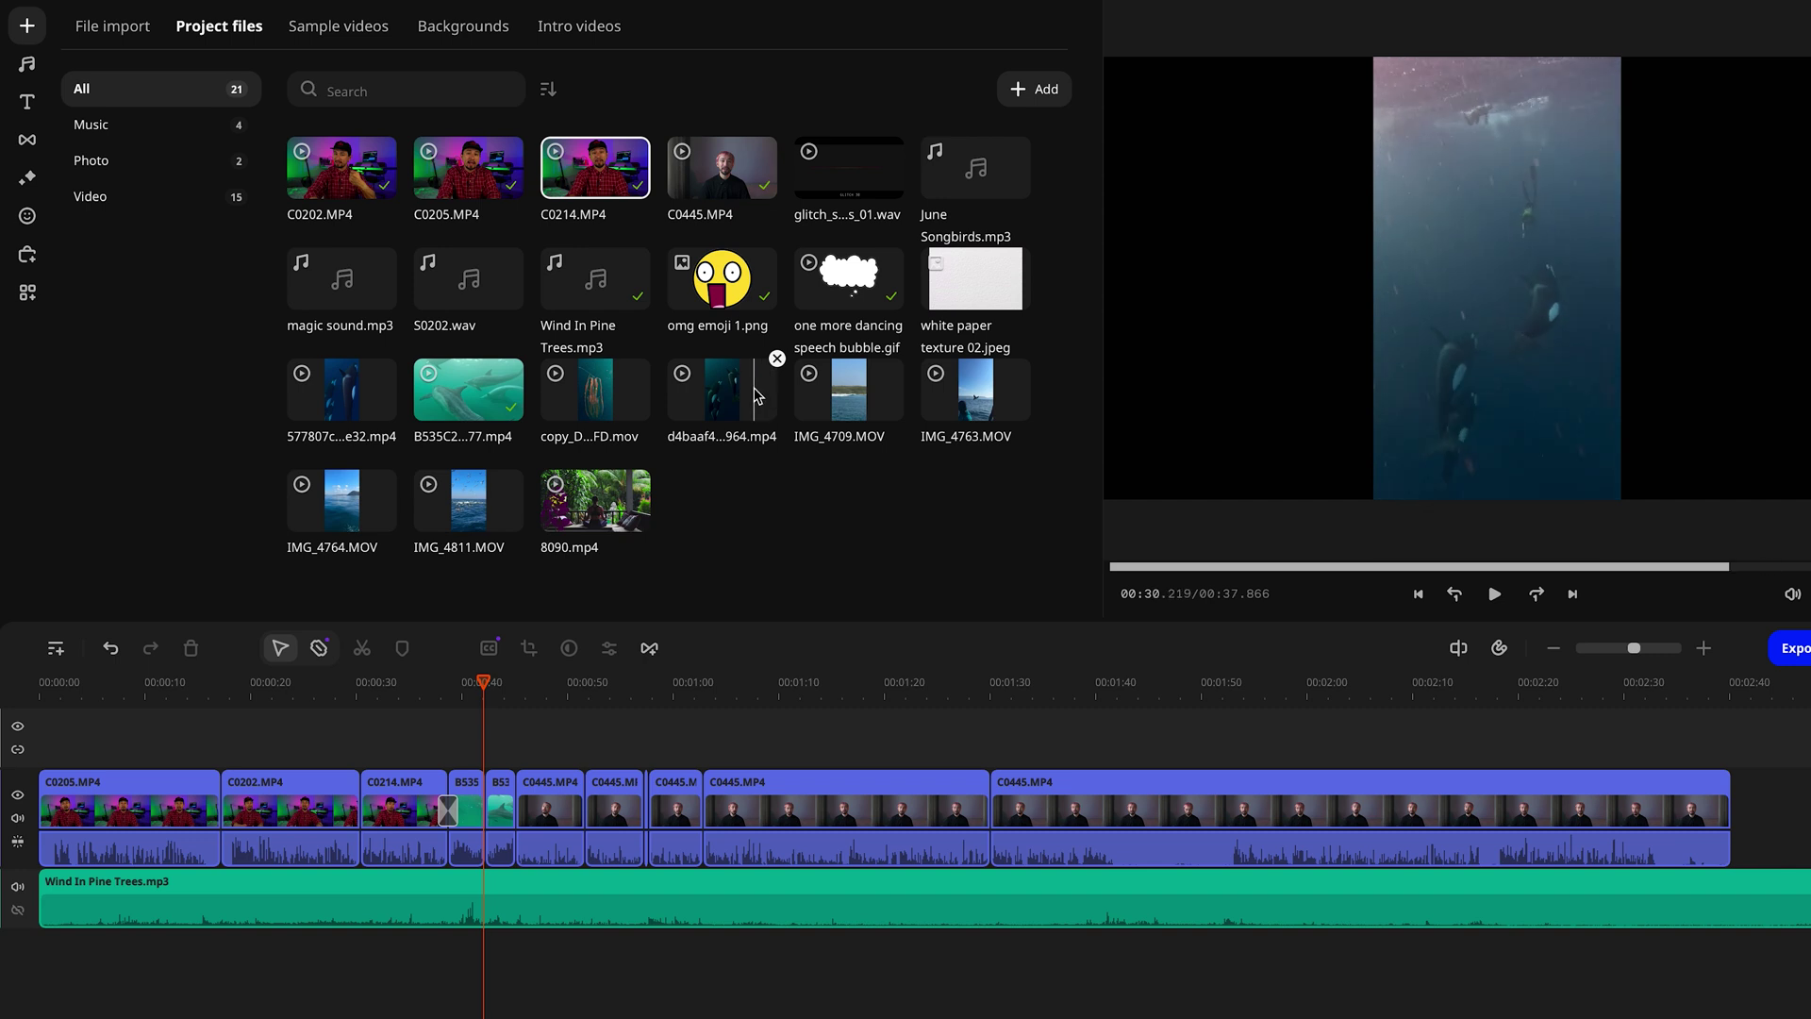
pyautogui.click(681, 171)
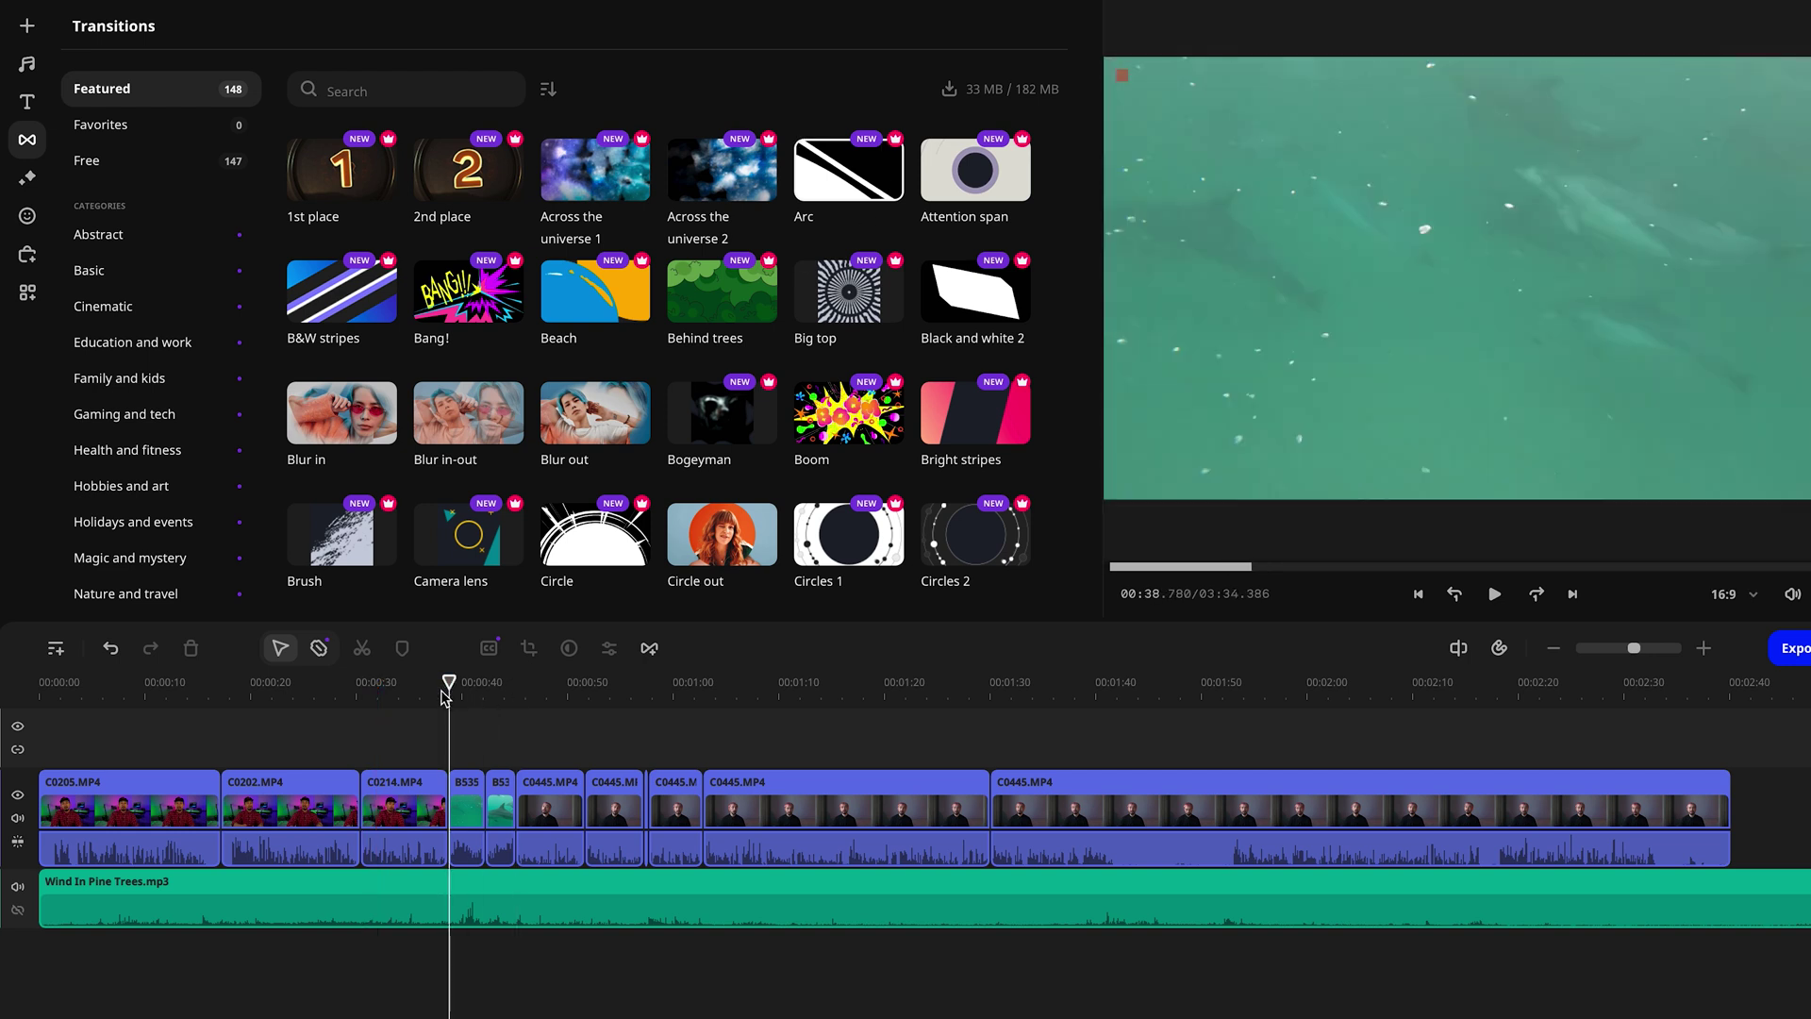
# Browse the Filters library, then the Titles library (Ctrl+T)
pyautogui.moveTo(799, 178)
pyautogui.click(27, 177)
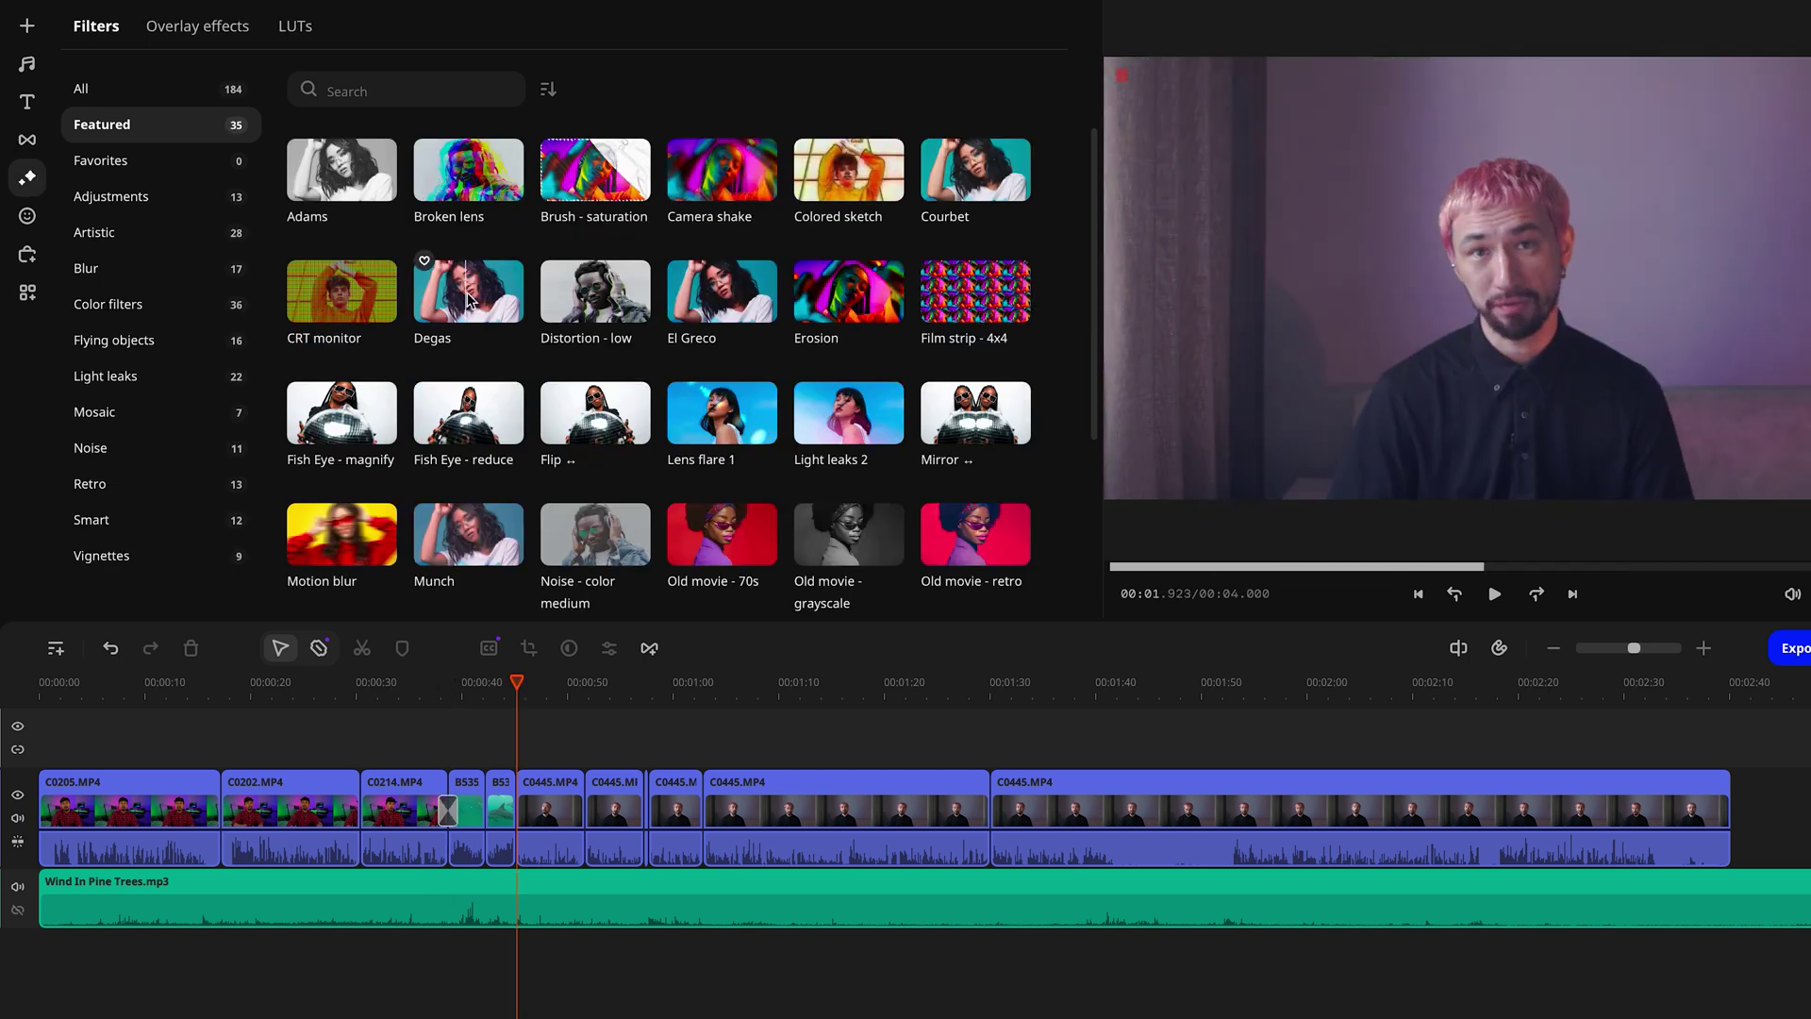
pyautogui.hotkey('ctrl', 't')
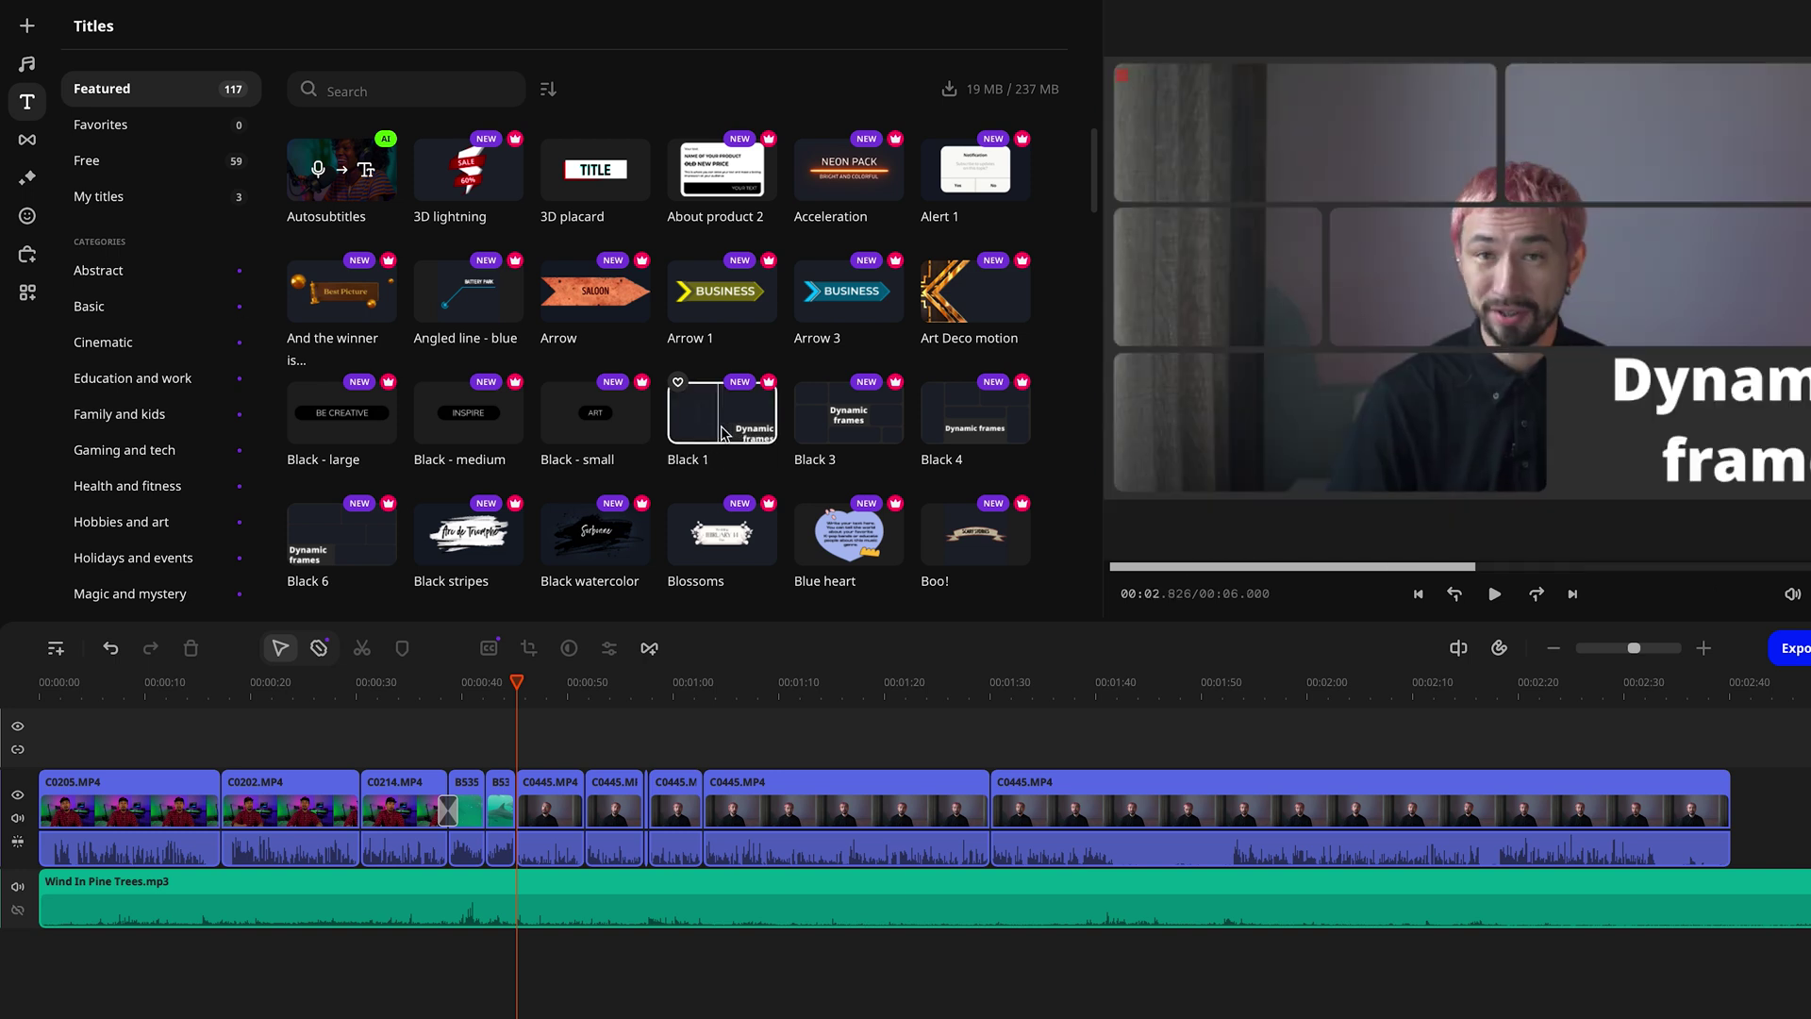
pyautogui.scroll(-5, 738, 429)
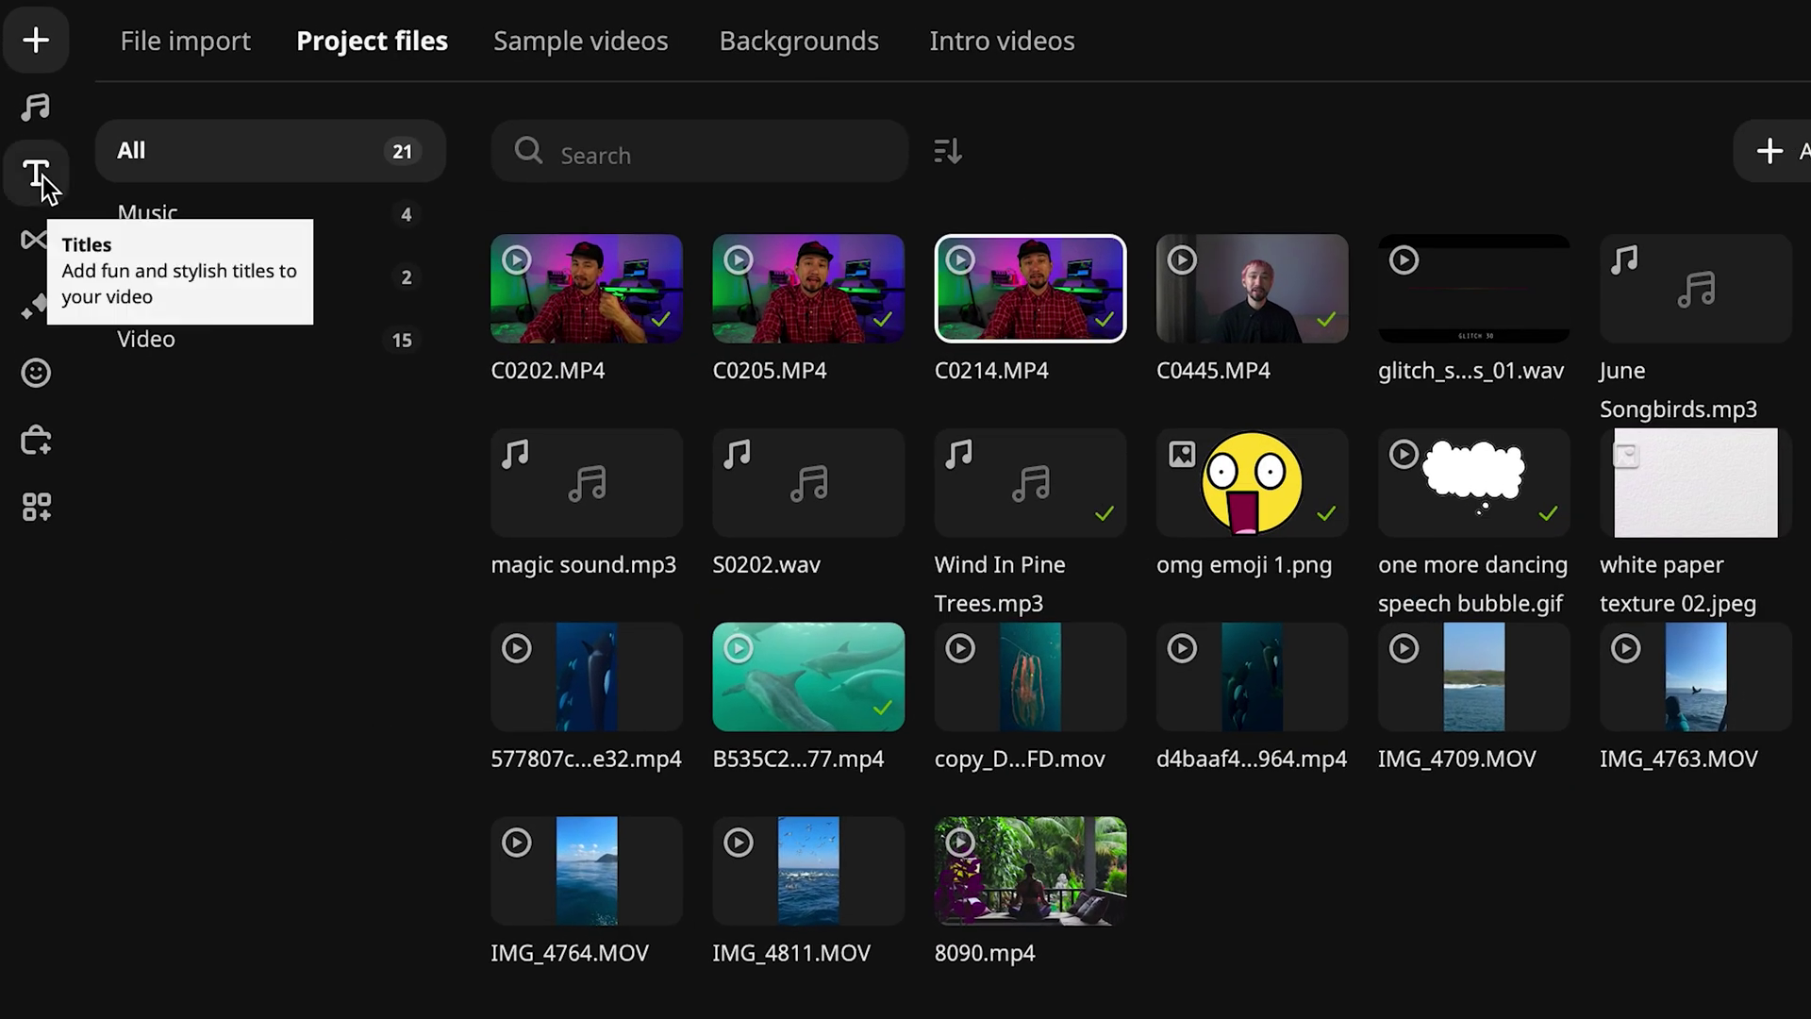
pyautogui.click(41, 179)
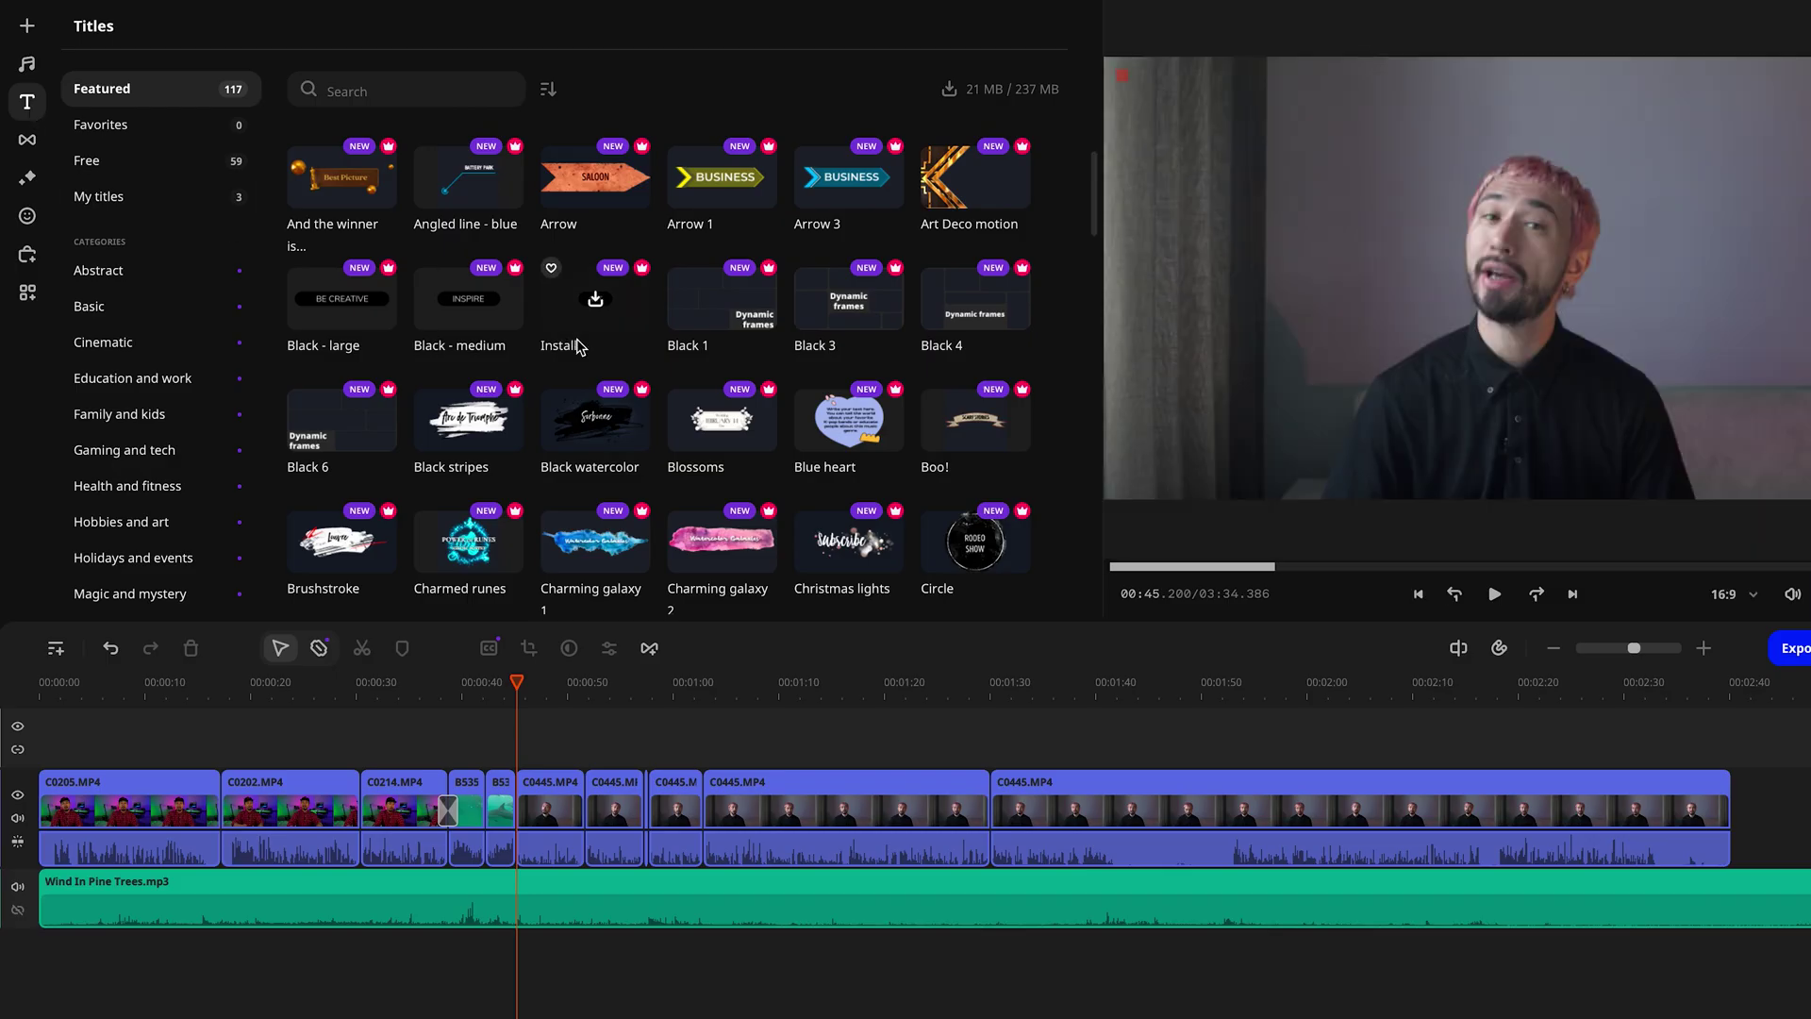
# Mark the Black 1 title as a favorite in the Titles library
pyautogui.scroll(1, 580, 345)
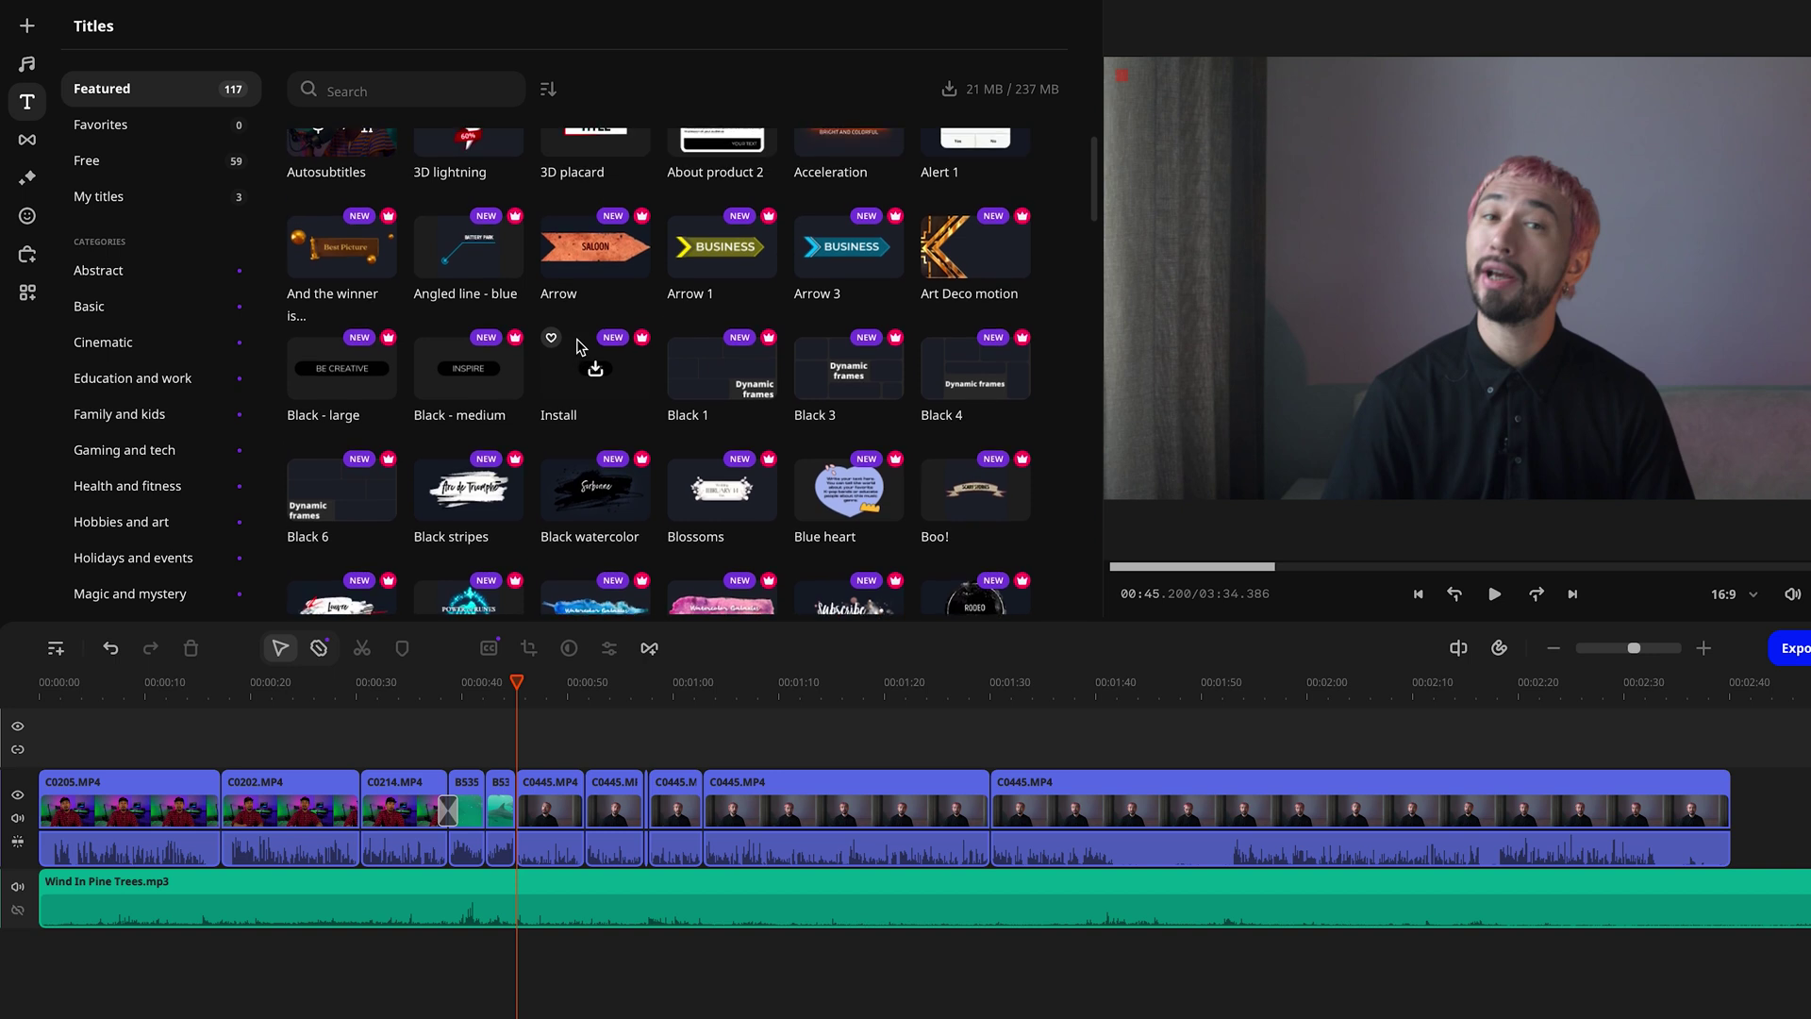
pyautogui.moveTo(594, 175)
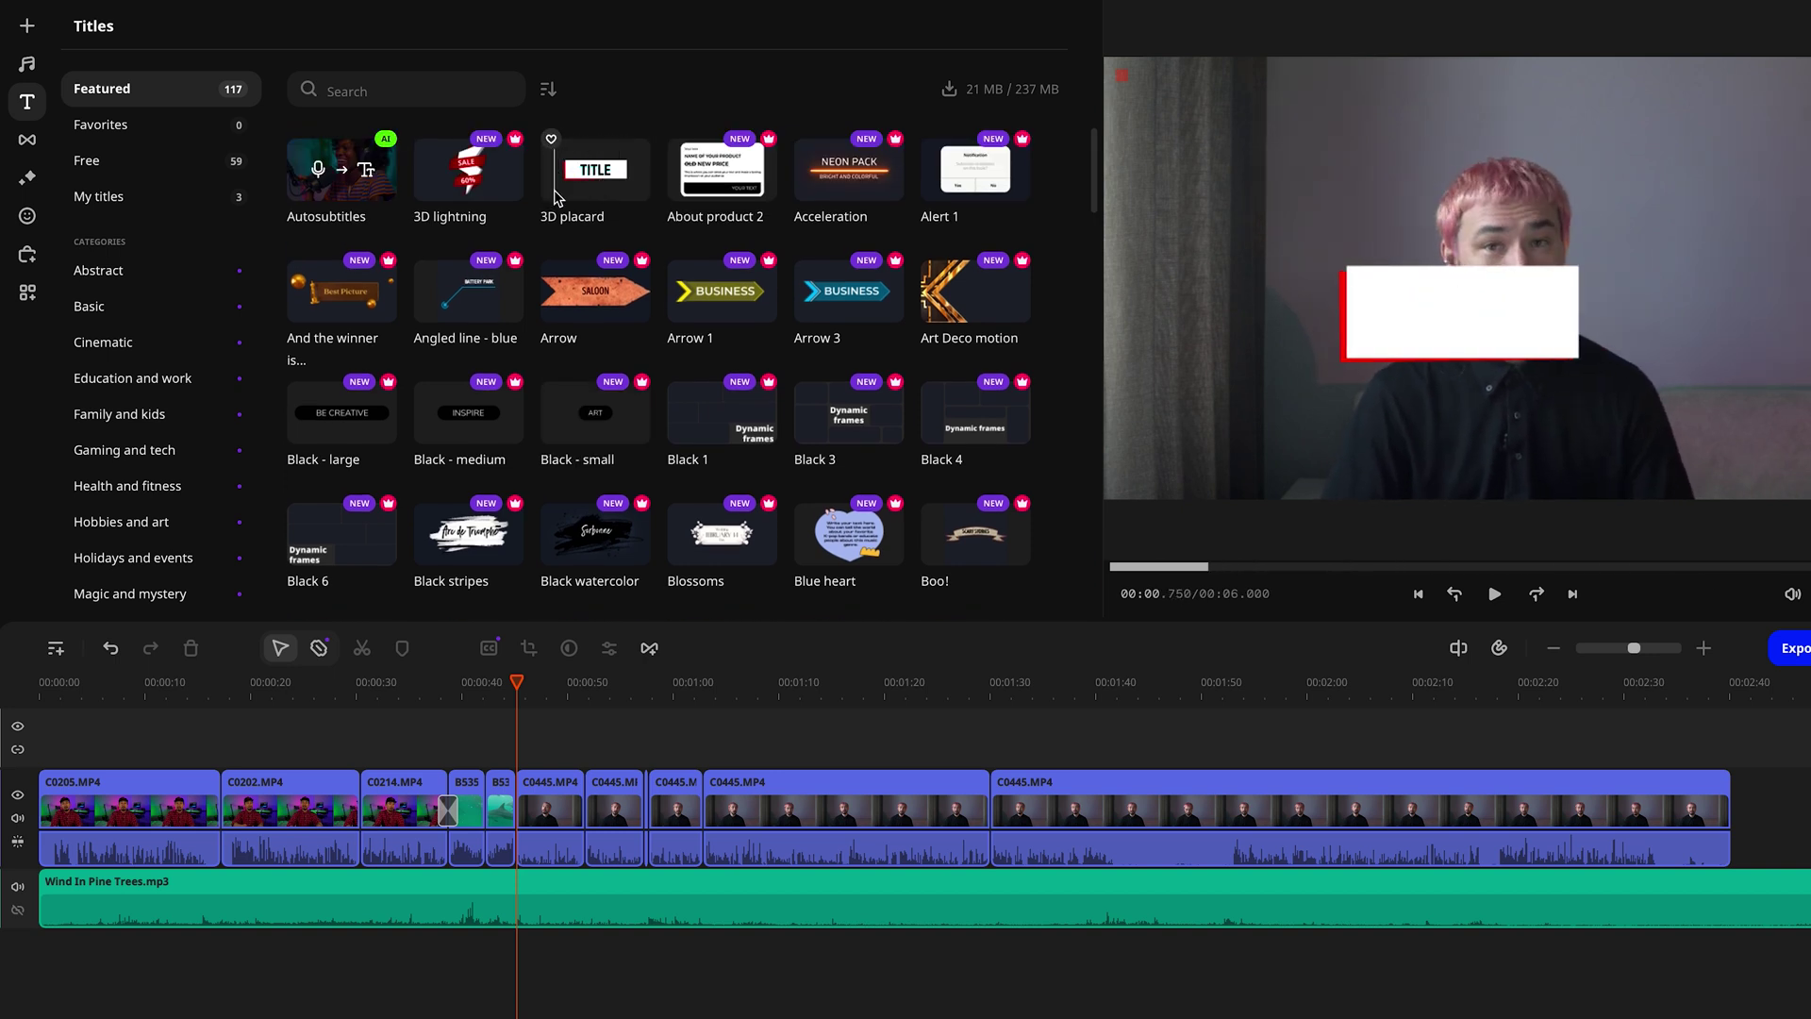
pyautogui.click(677, 383)
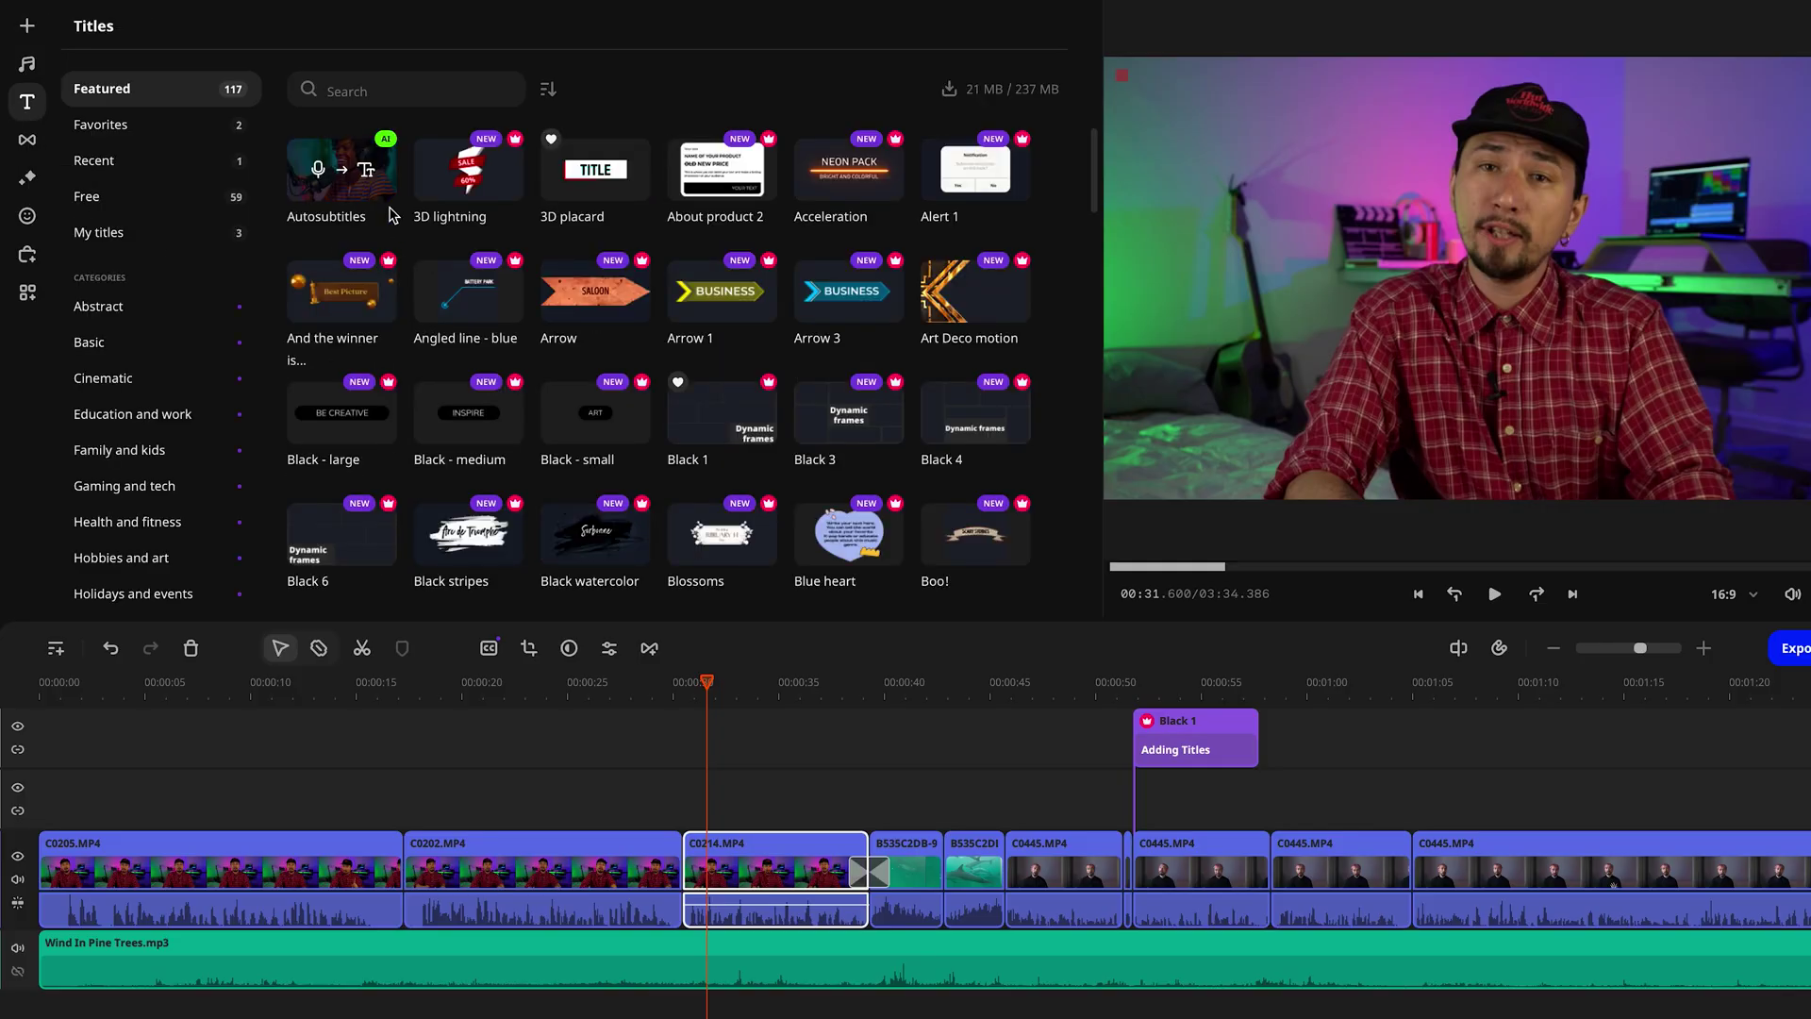
# Run Auto subtitles on C0214 with Clip language left on Auto detection
pyautogui.click(346, 196)
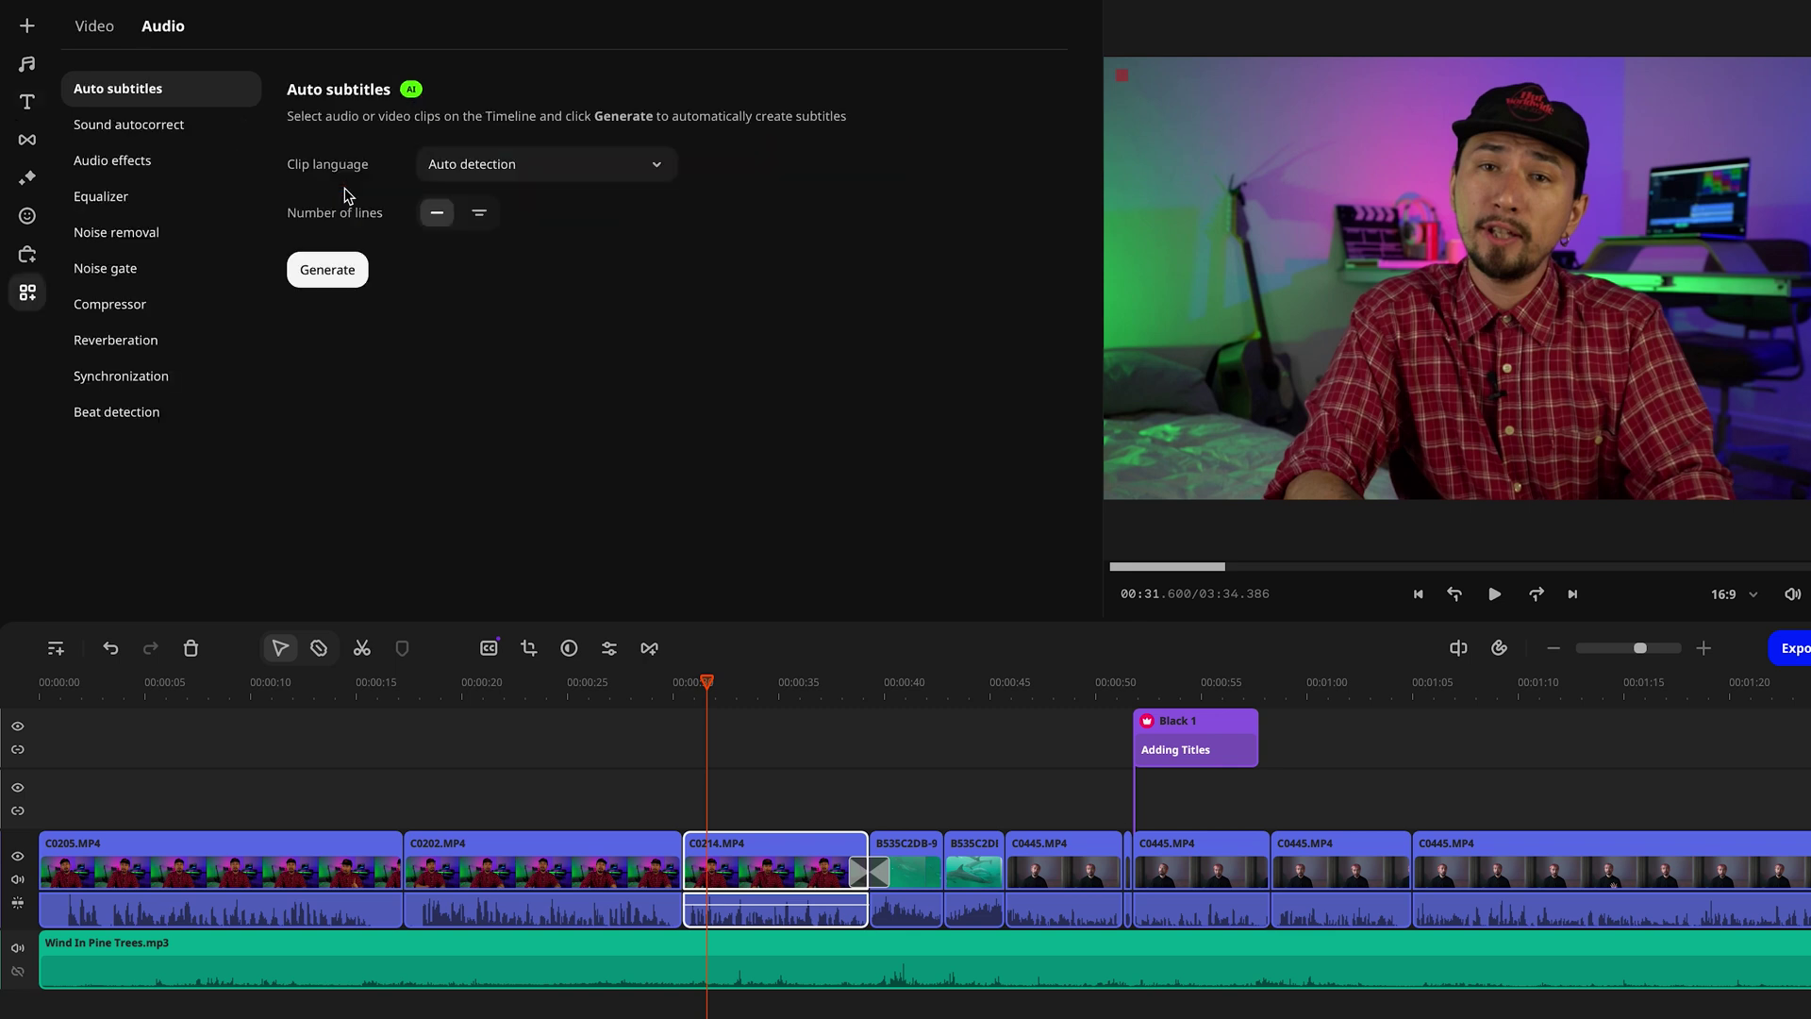
pyautogui.click(543, 170)
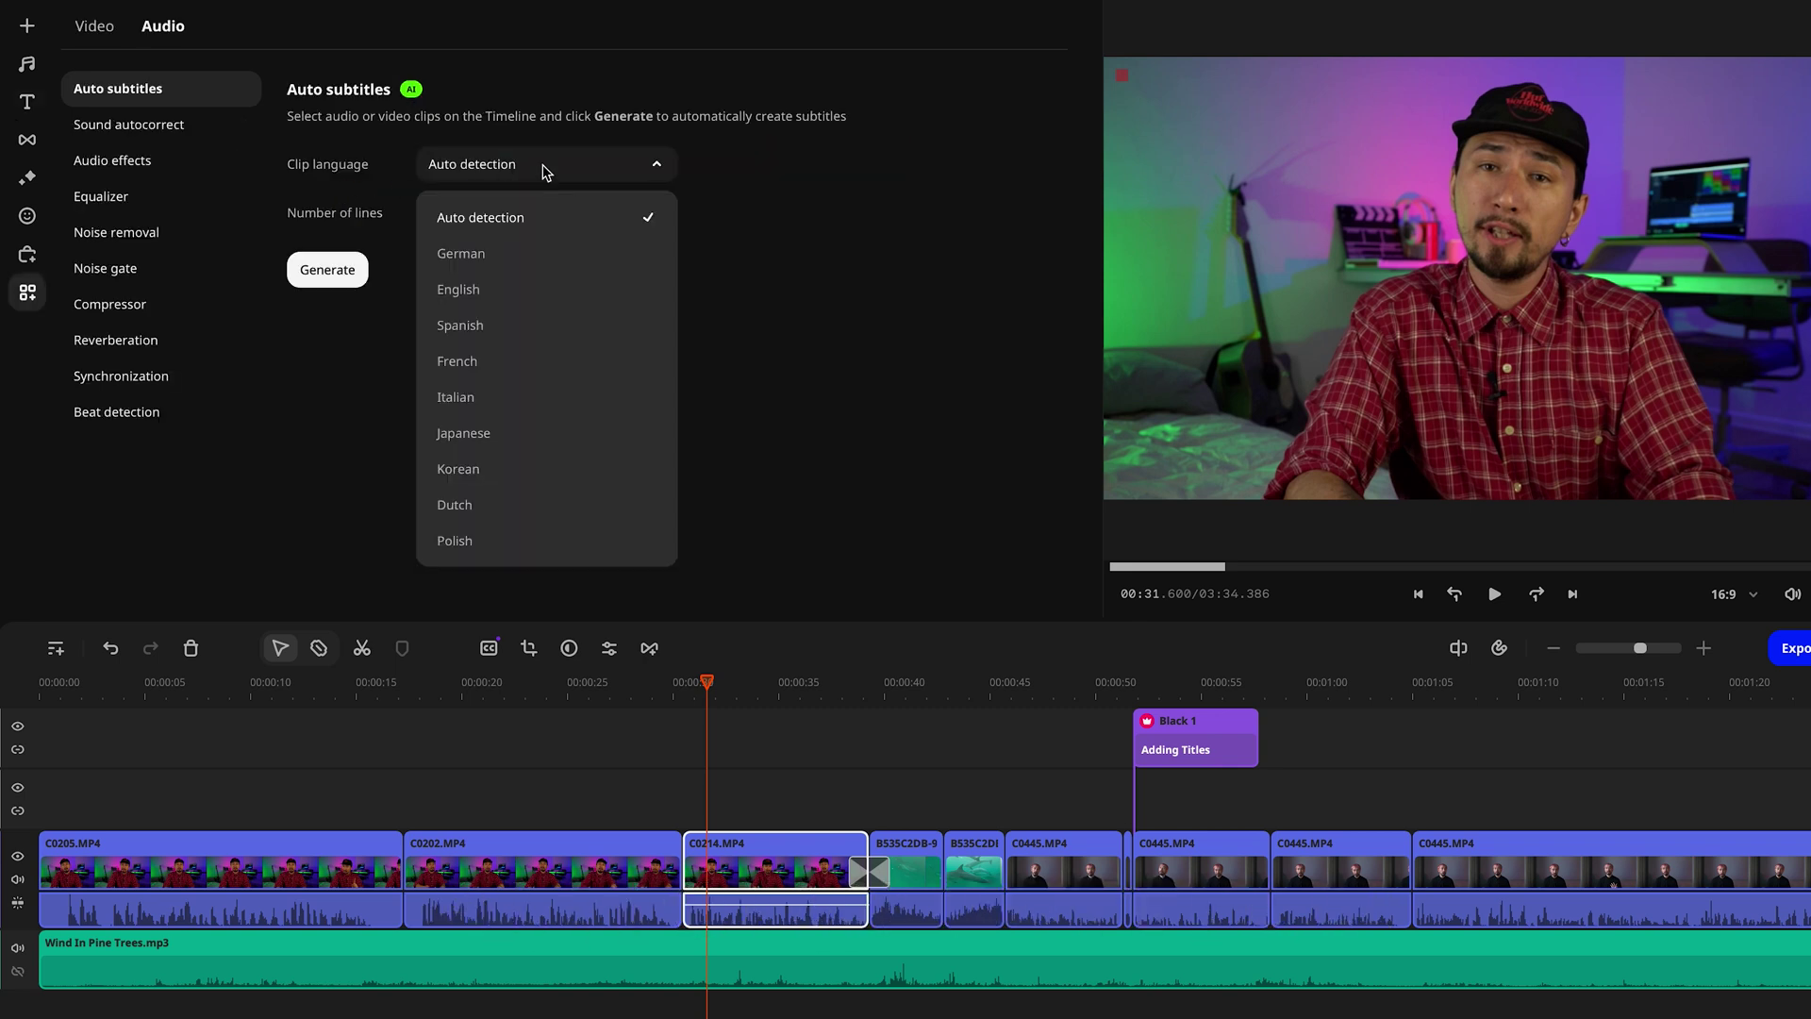
pyautogui.click(650, 174)
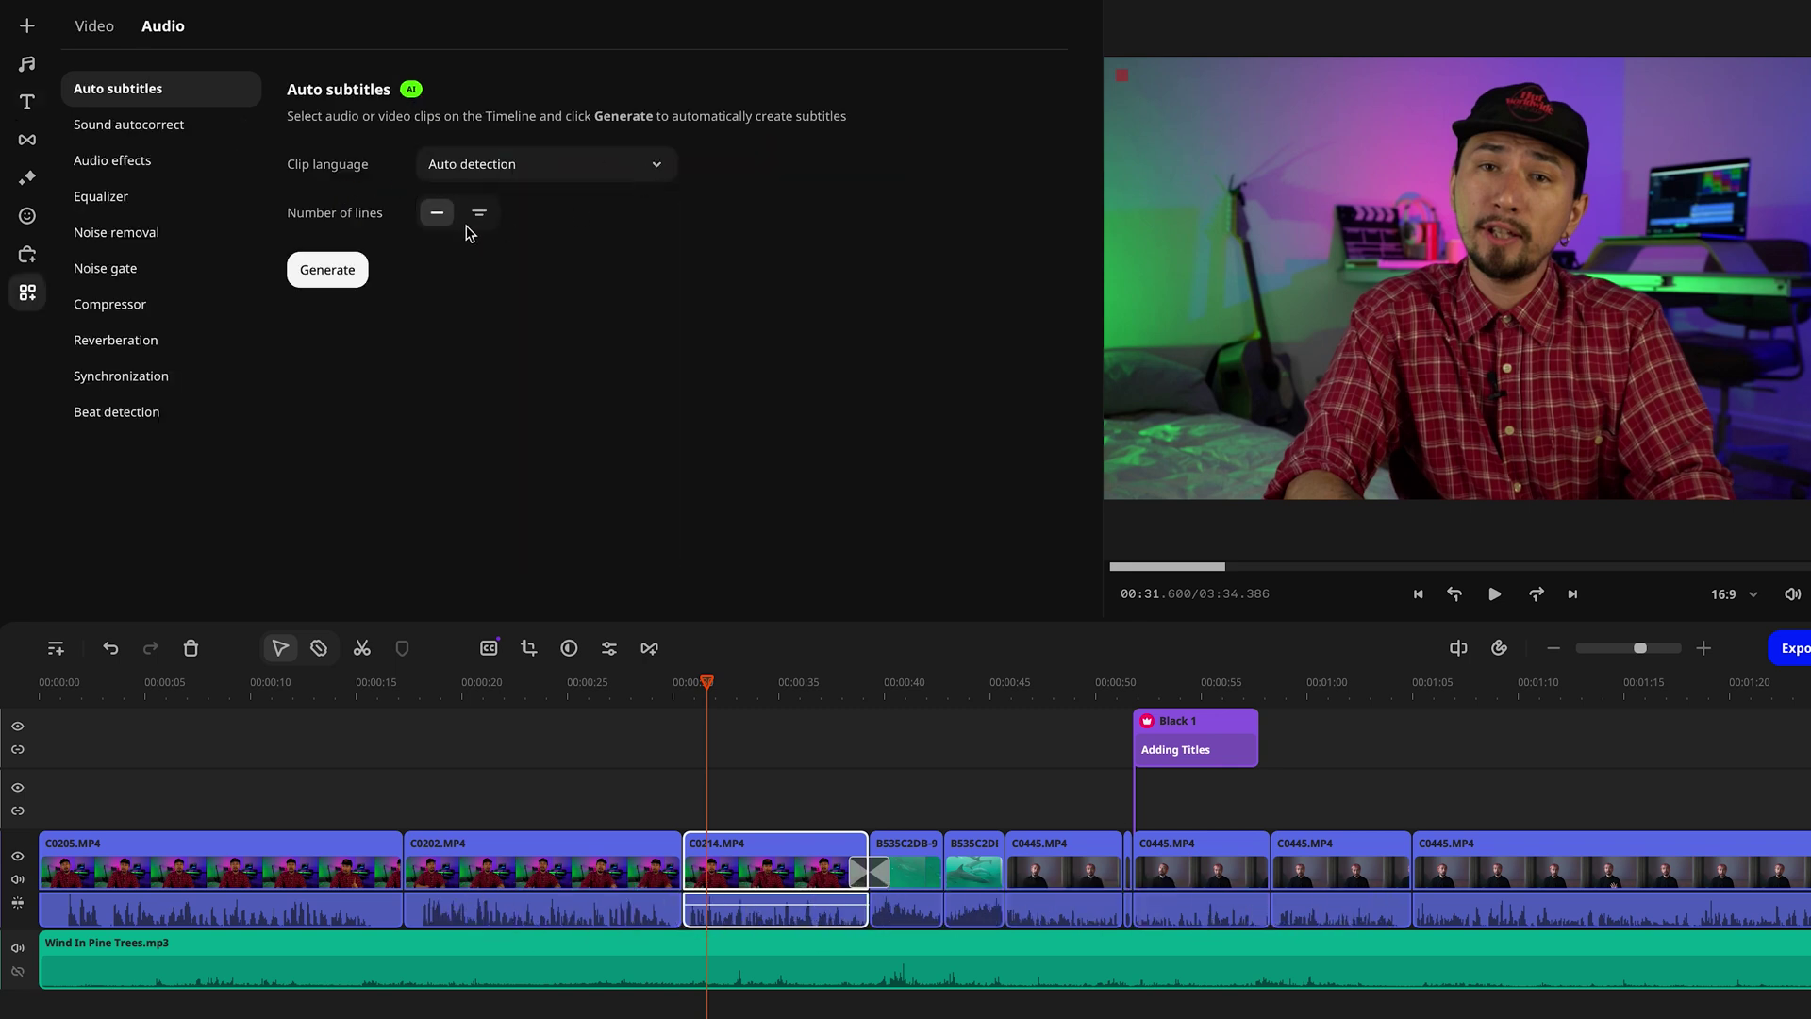
pyautogui.click(355, 269)
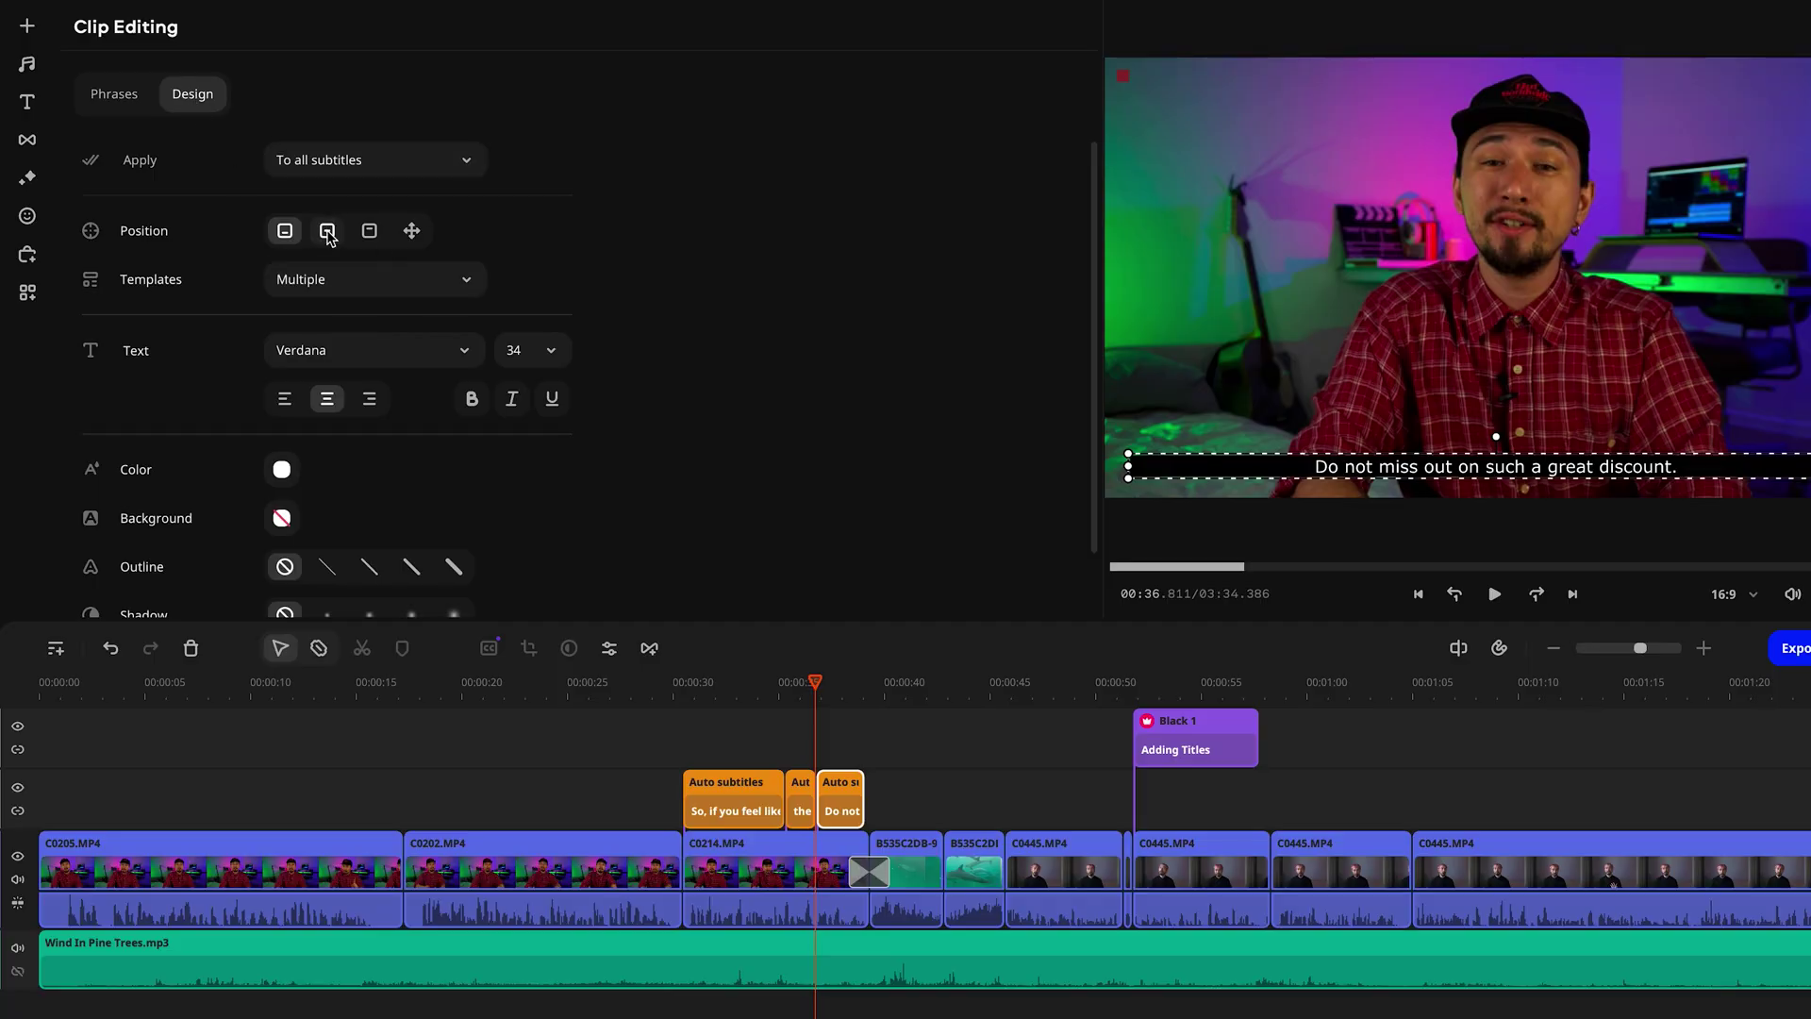
# Apply the blue caption template to all subtitles in the Design settings
pyautogui.scroll(-1, 396, 283)
pyautogui.click(464, 275)
pyautogui.click(443, 205)
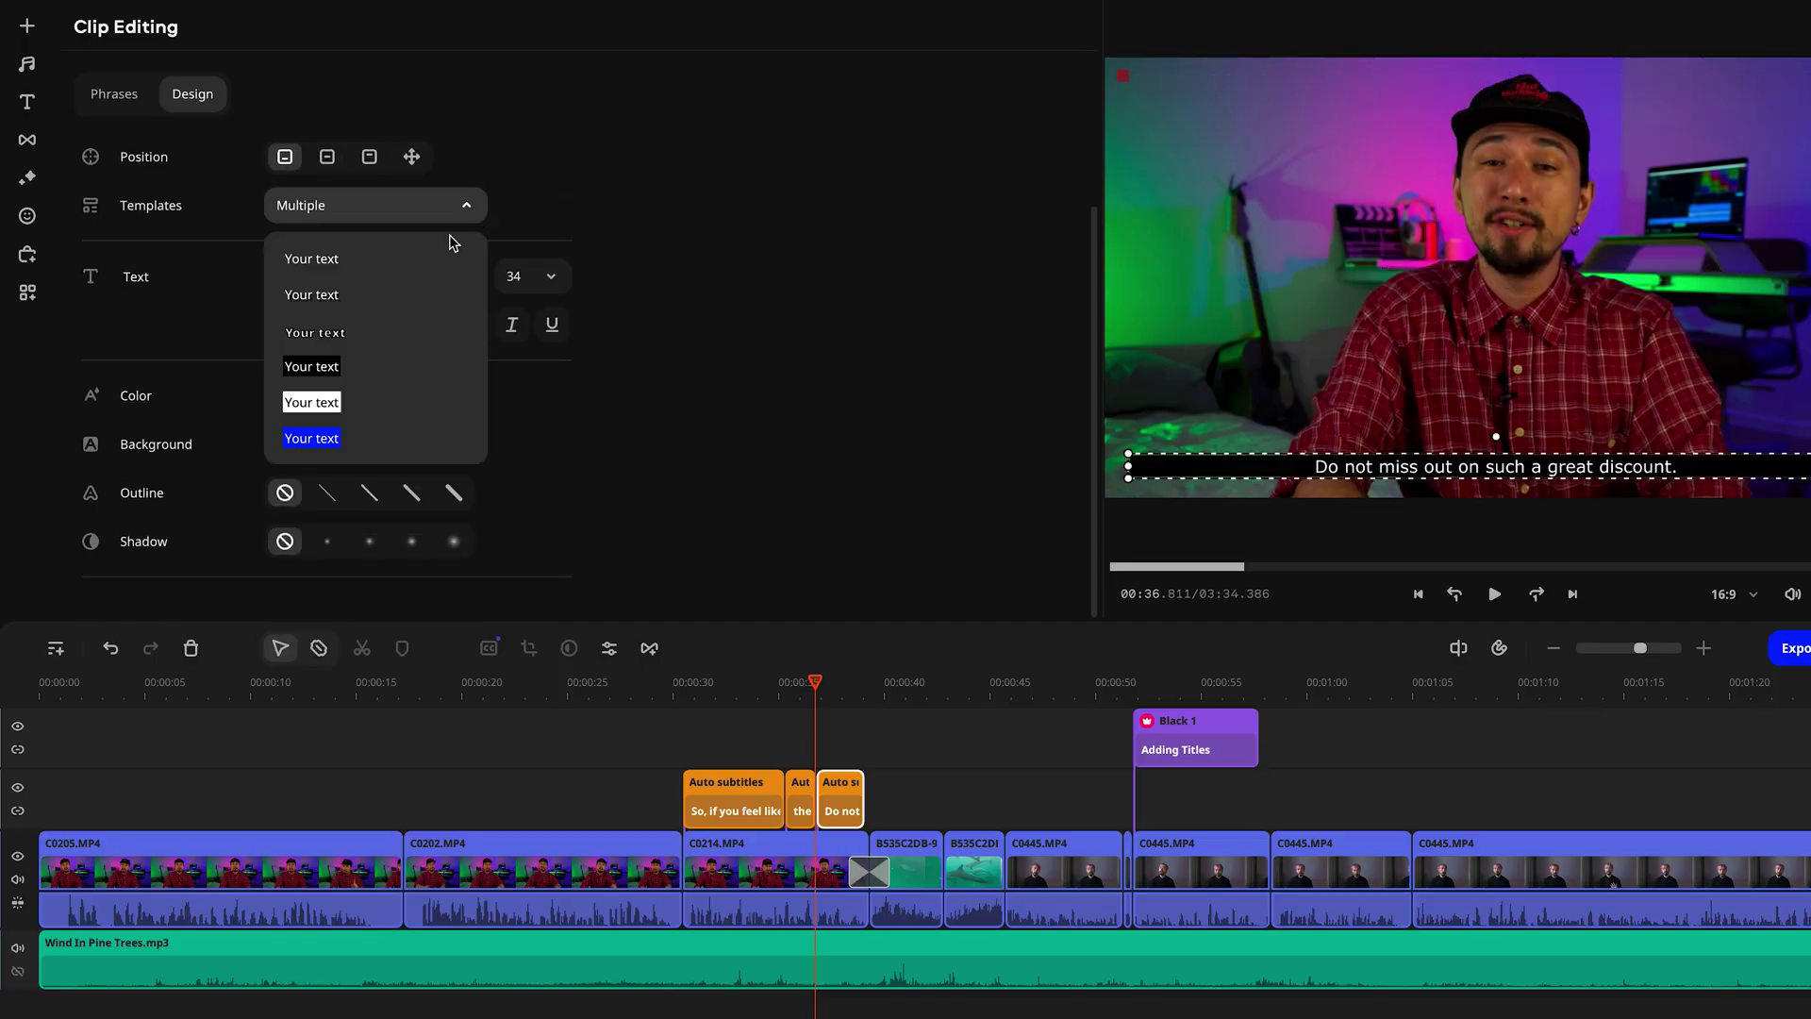
pyautogui.click(312, 438)
# Return to the Phrases list and play back from where the subtitles start
pyautogui.scroll(1, 183, 129)
pyautogui.click(113, 94)
pyautogui.click(686, 689)
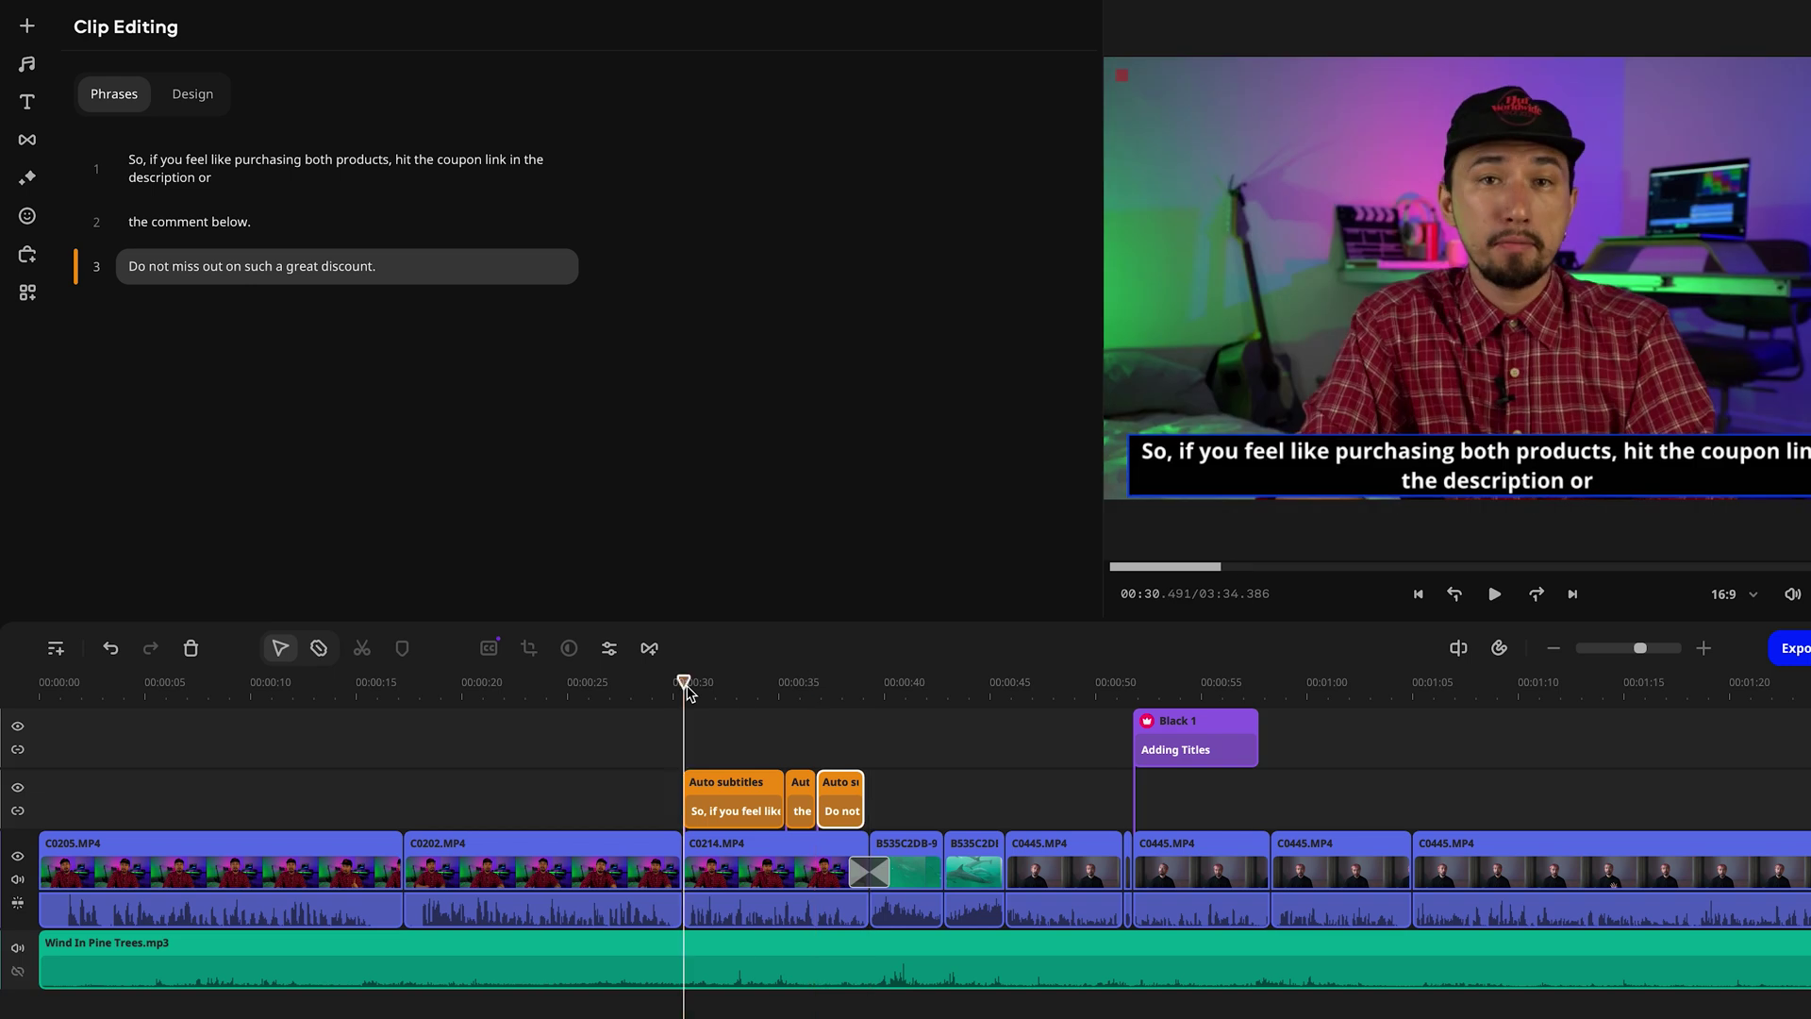
pyautogui.press('space')
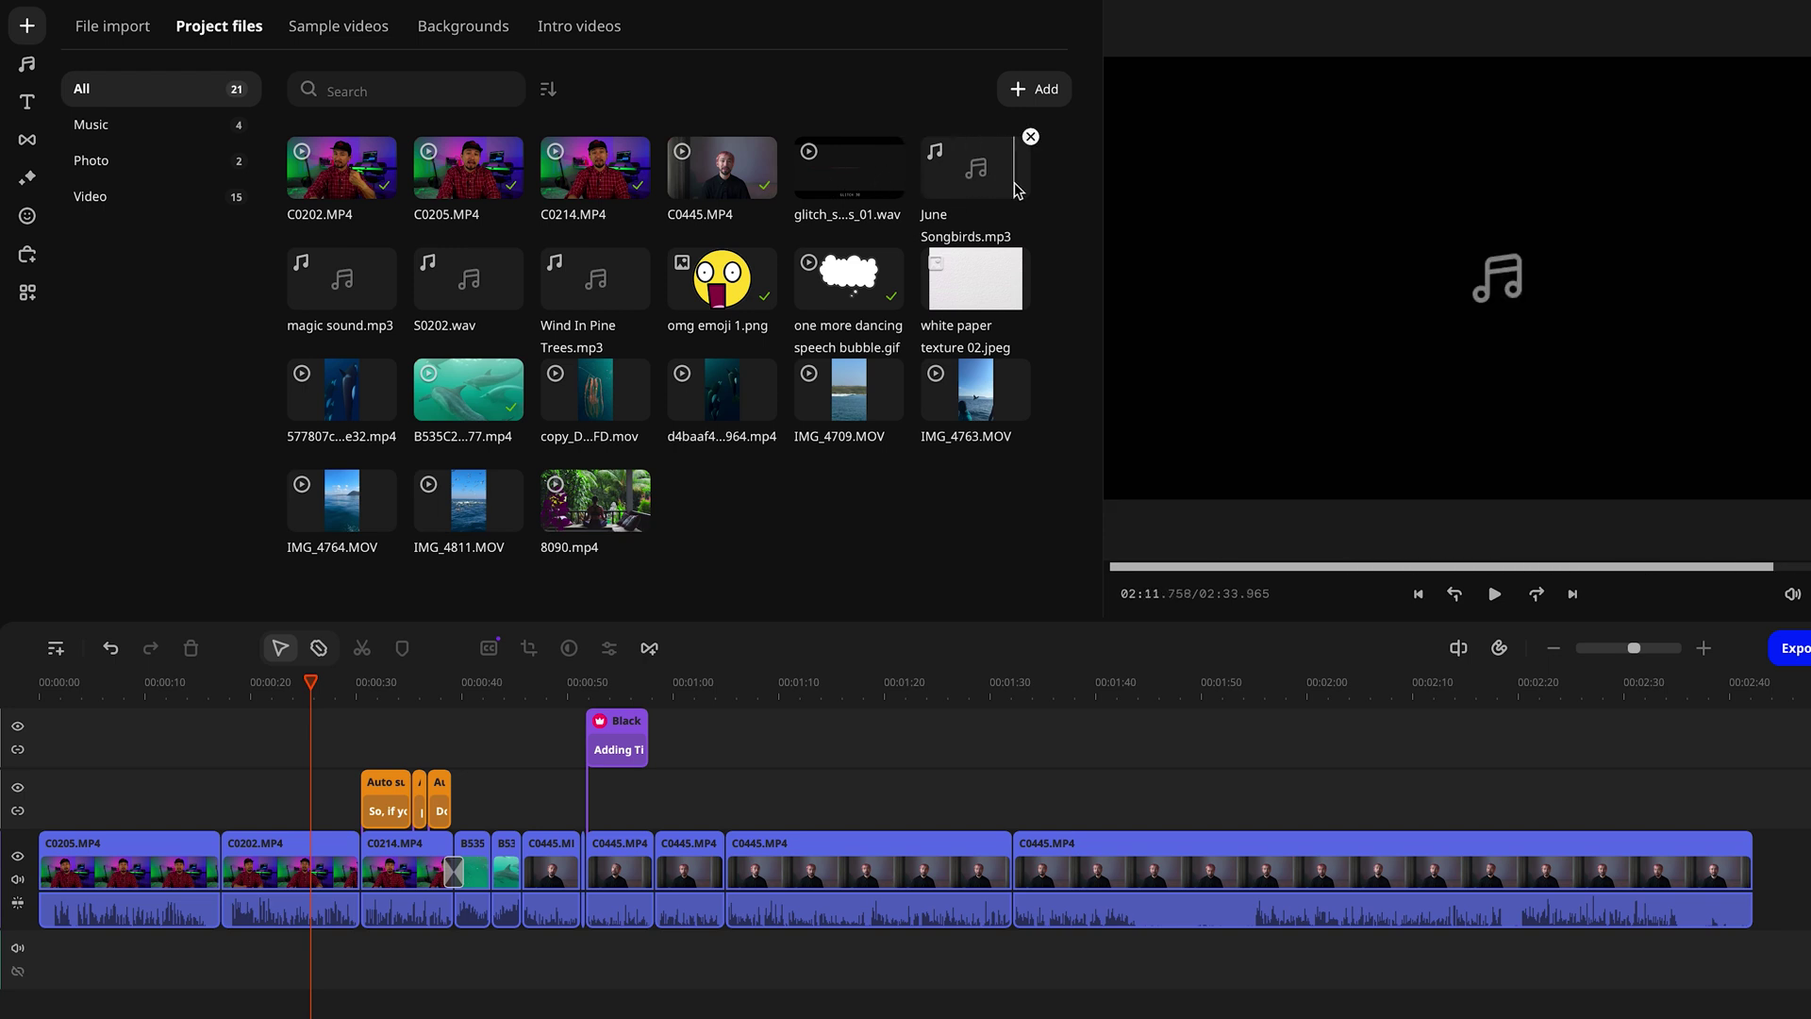
# Lay June Songbirds.mp3 along a new bottom audio track as background music
pyautogui.moveTo(950, 191); pyautogui.dragTo(456, 990)
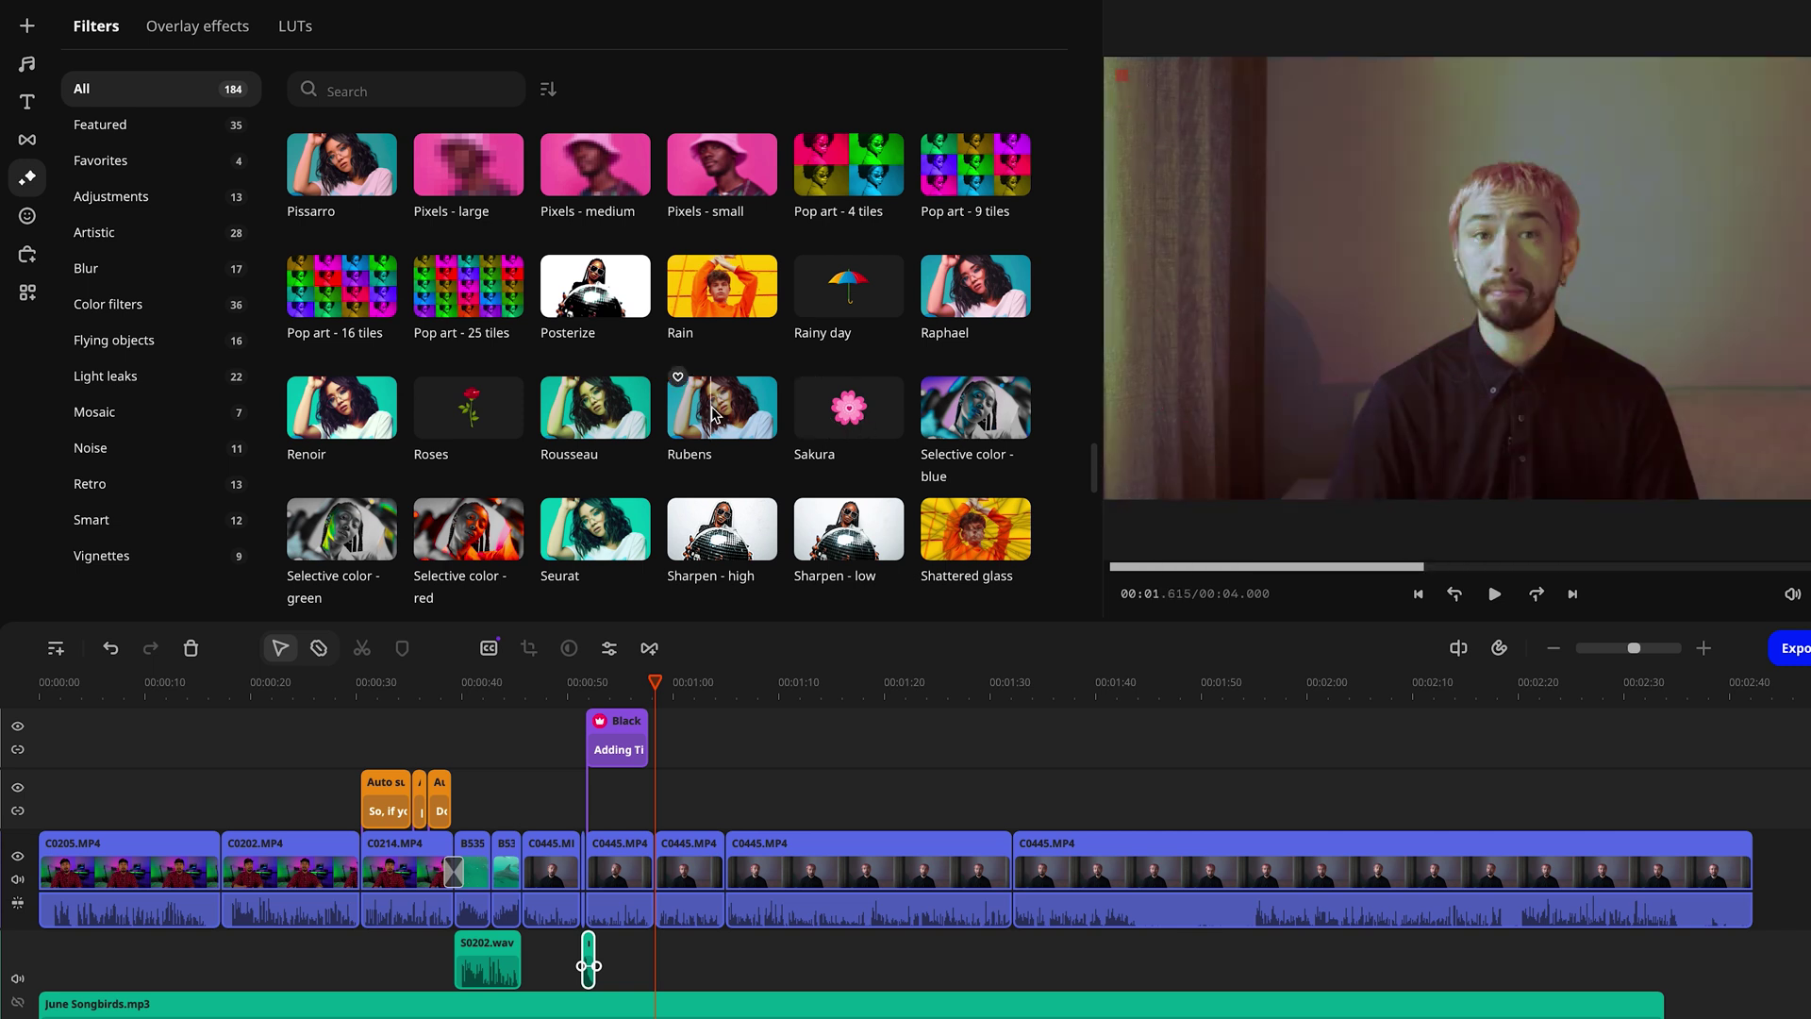
pyautogui.scroll(-6, 713, 412)
pyautogui.scroll(-1, 712, 412)
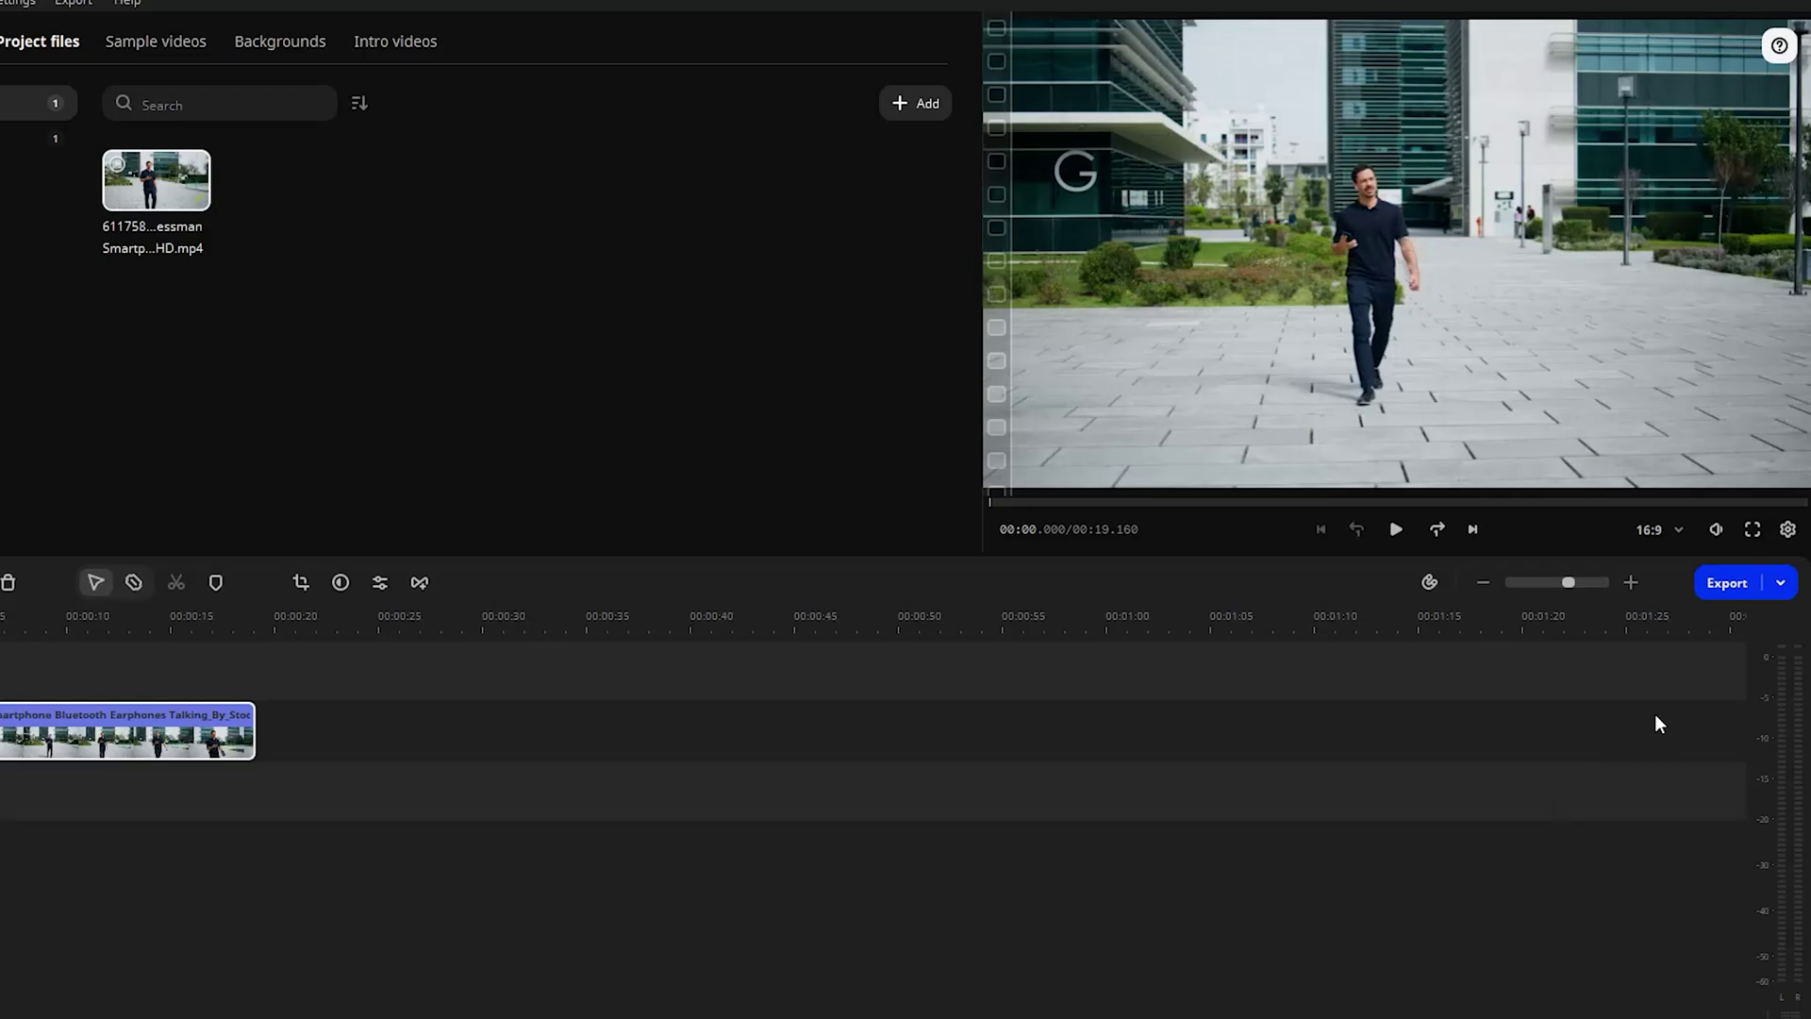
# Open the Export dialog, which defaults to MP4 at 1920x1080 with Good quality
pyautogui.click(1728, 583)
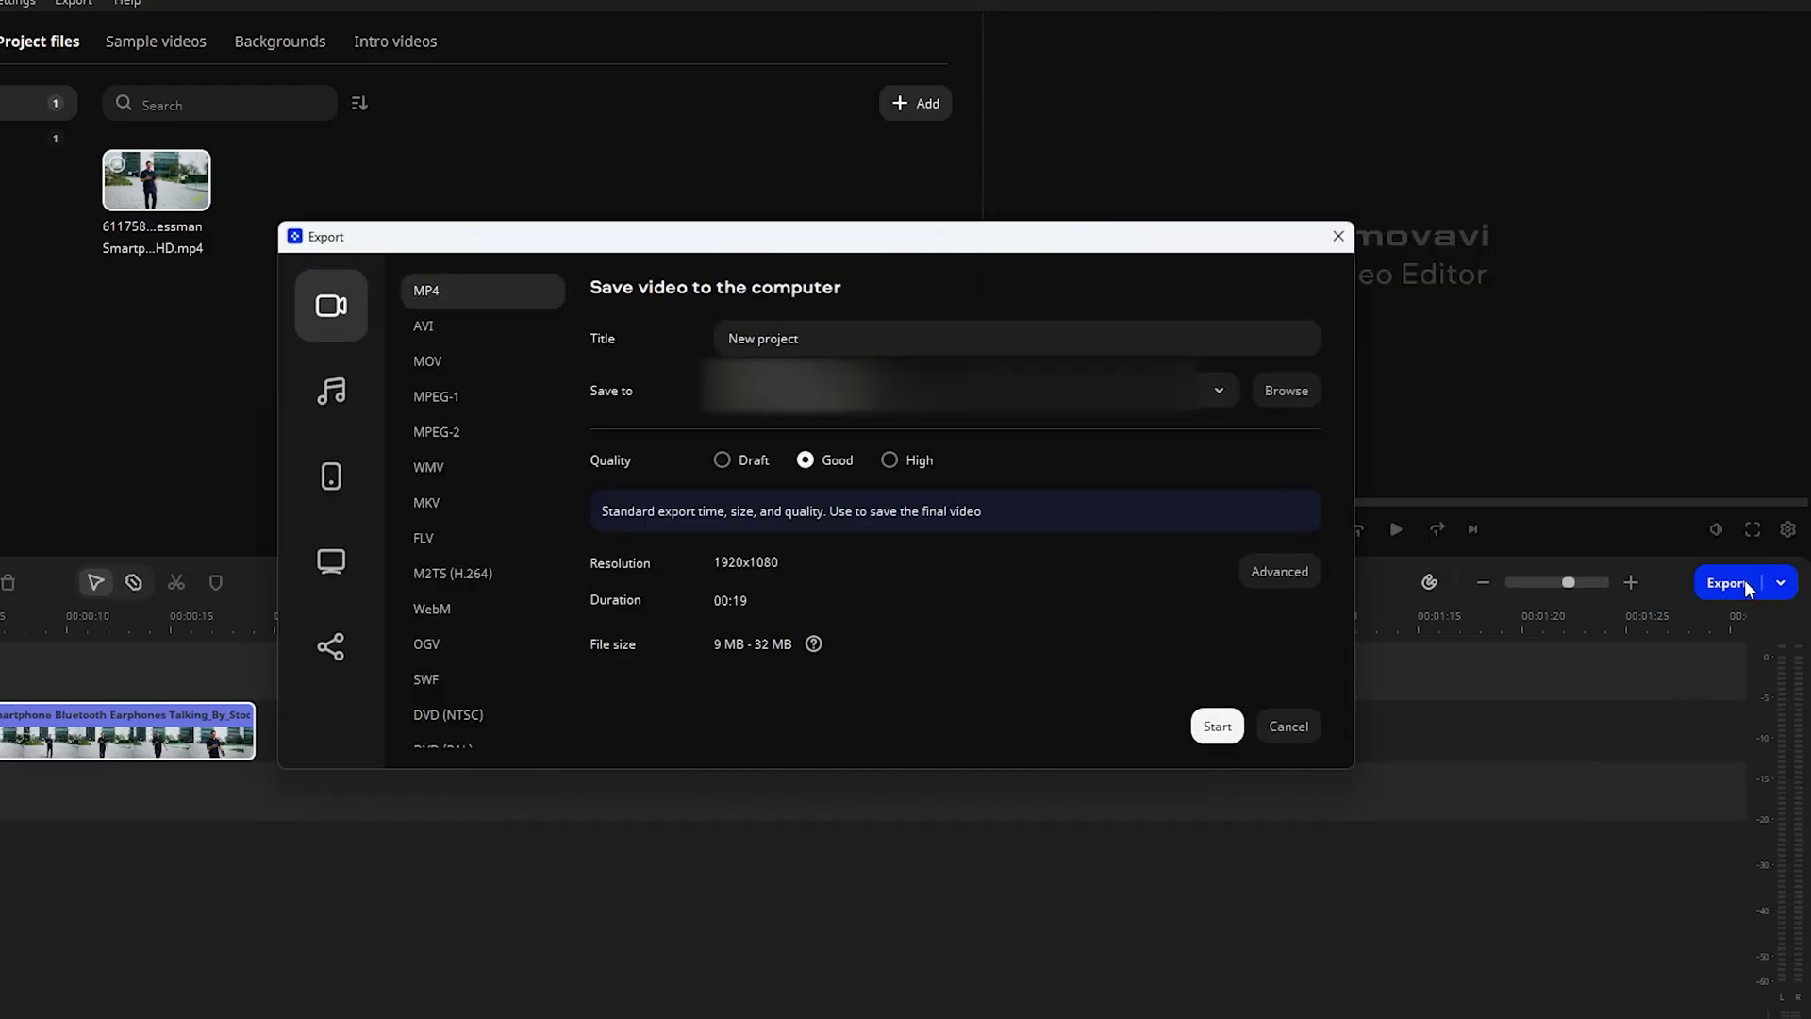